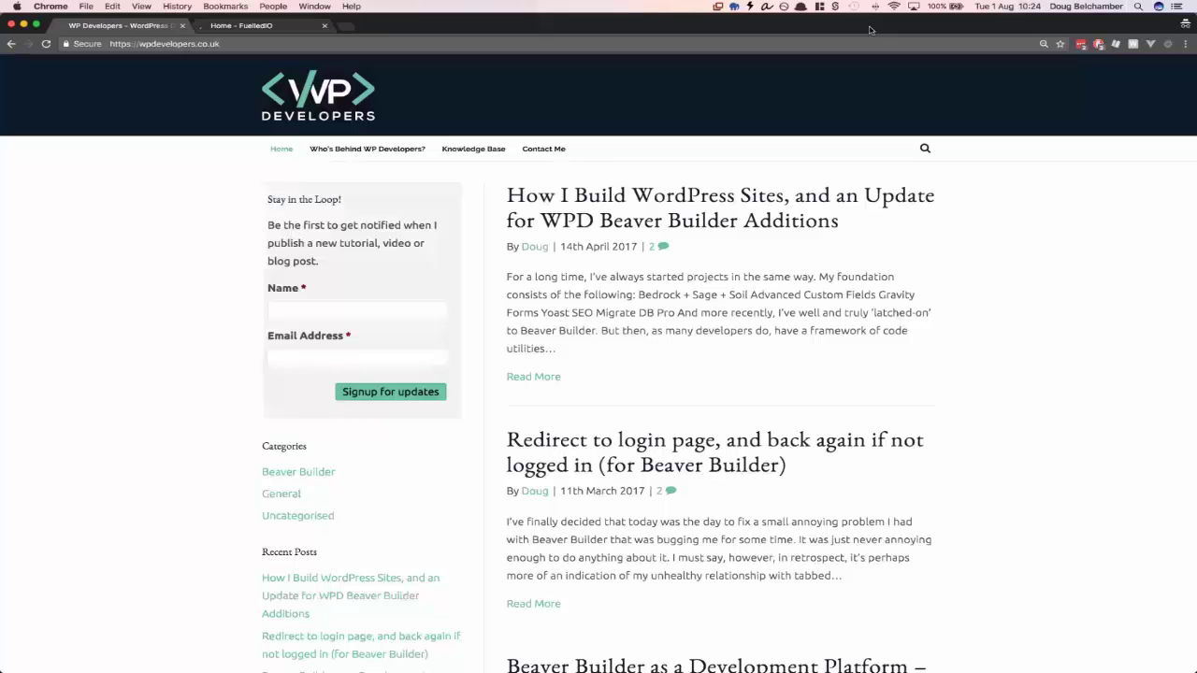
Step: Close the WP Developers page and review the Fuelled homepage's opening section, including the three questions below the free consultation offer
click(183, 25)
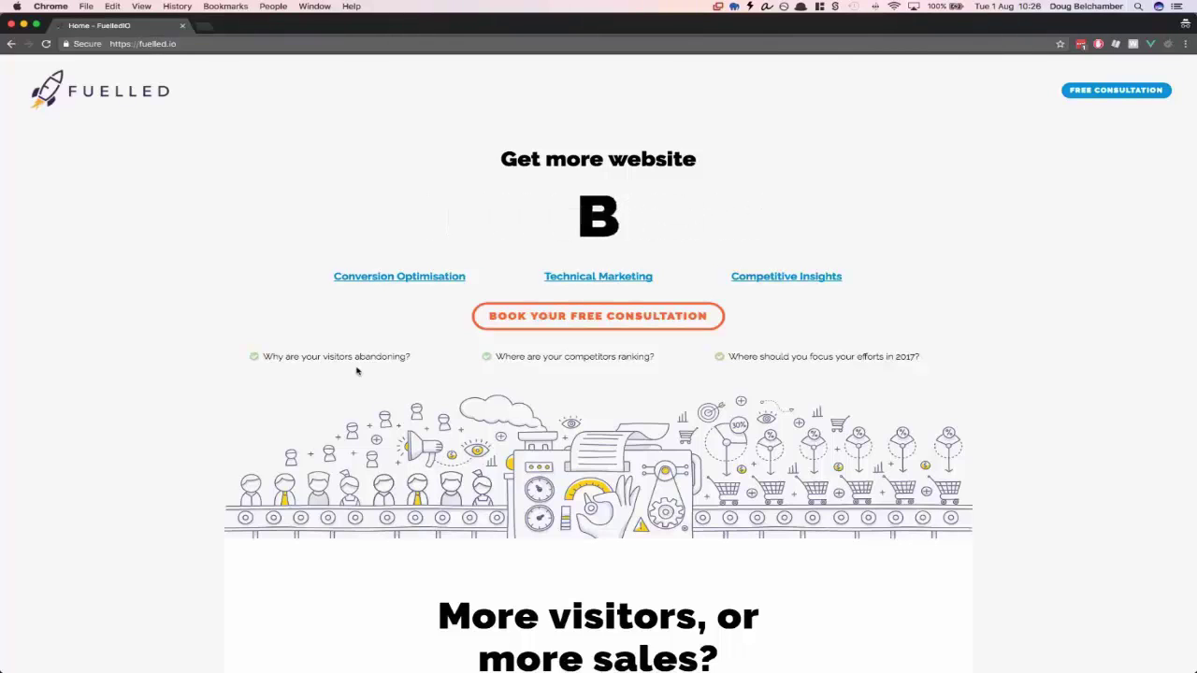
triple_click(410, 356)
drag(496, 356, 665, 354)
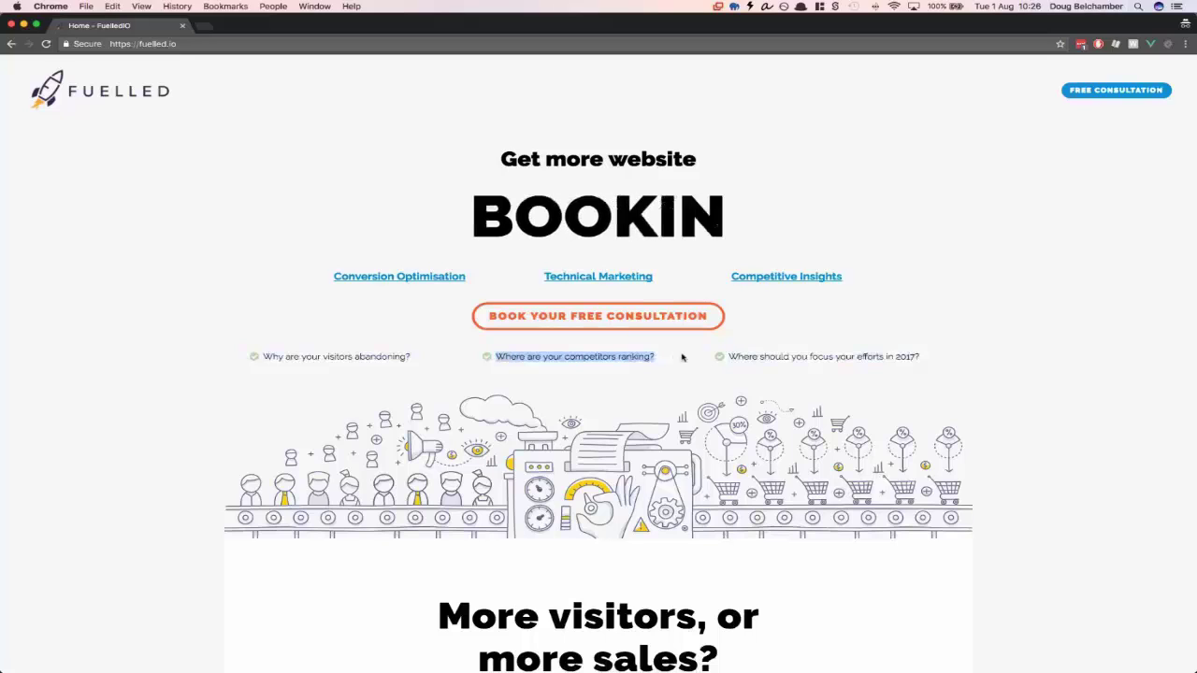
click(796, 334)
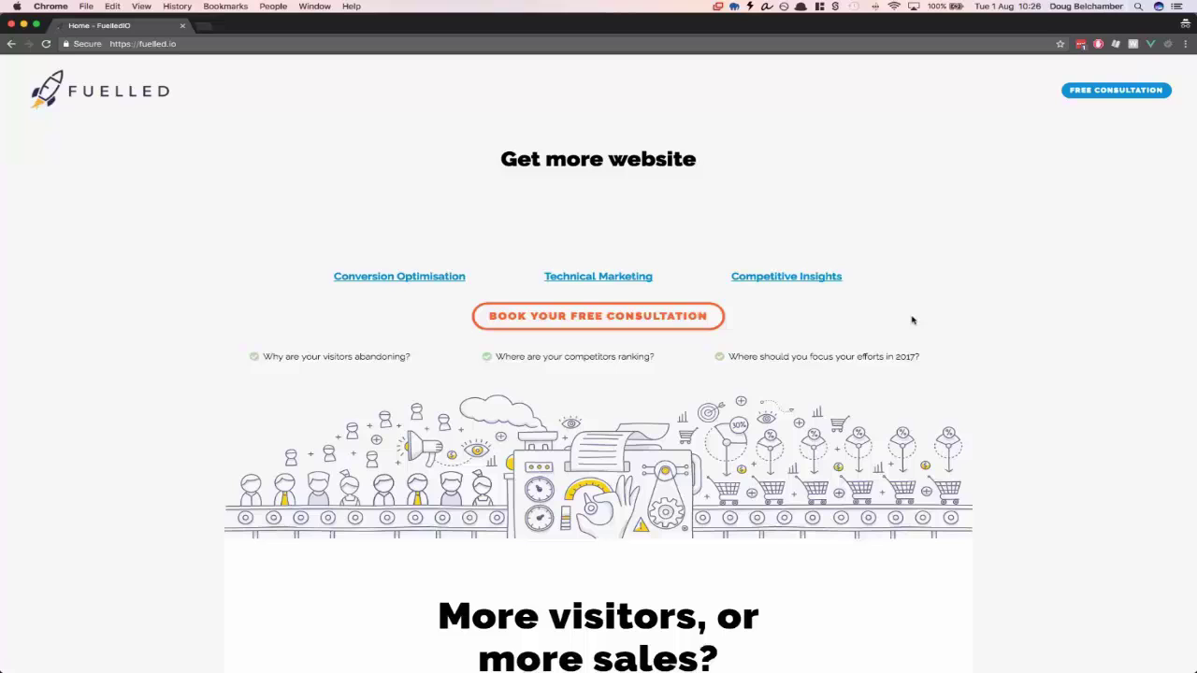
scroll(912, 320, down, 3)
scroll(913, 320, up, 3)
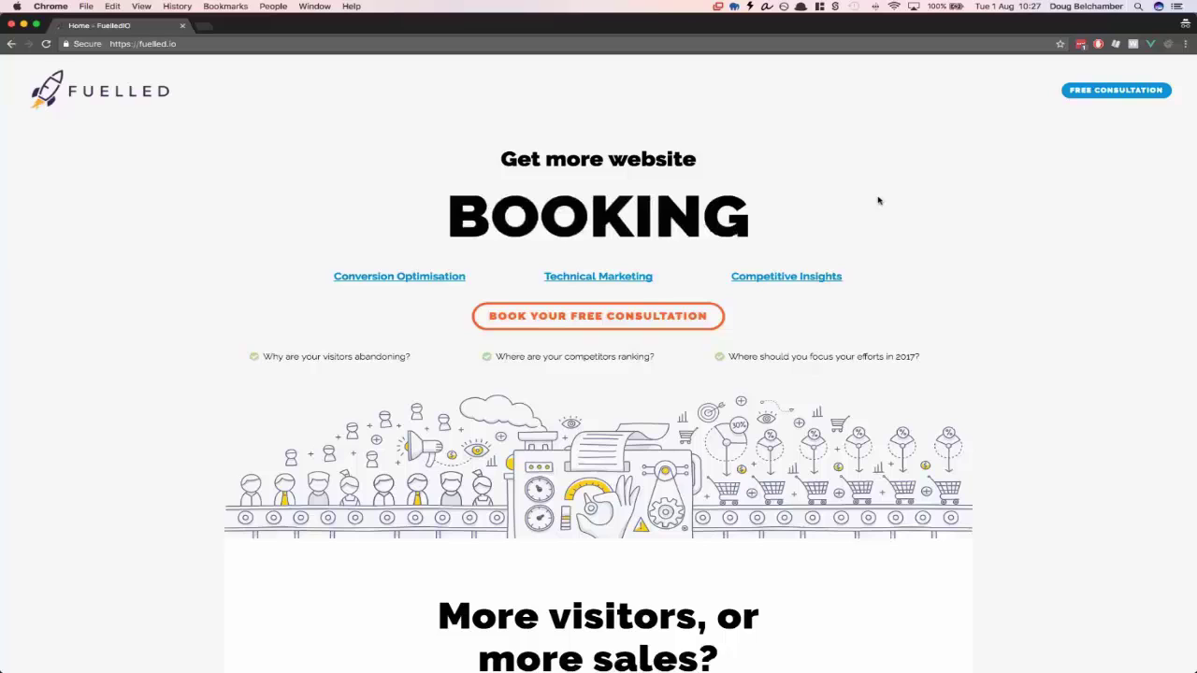
Step: Read the "More visitors, or more sales?" section, highlighting its heading, the "For every 100 visitors" phrase and the average figure
scroll(877, 198, down, 10)
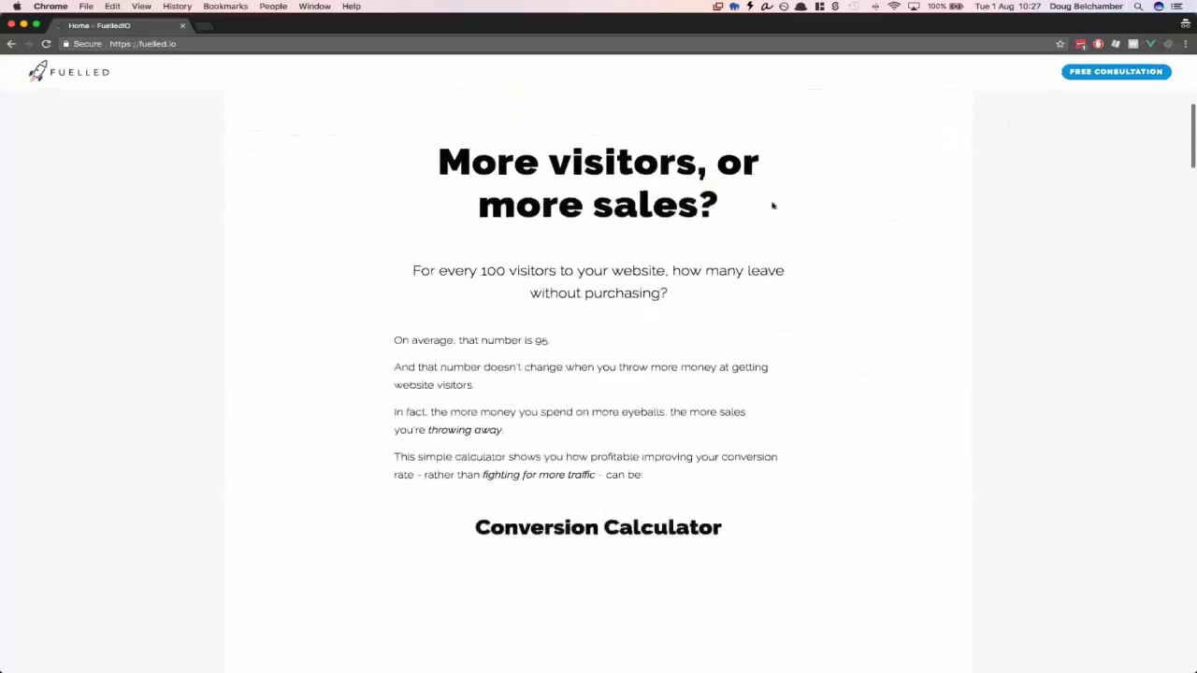
drag(772, 205, 438, 161)
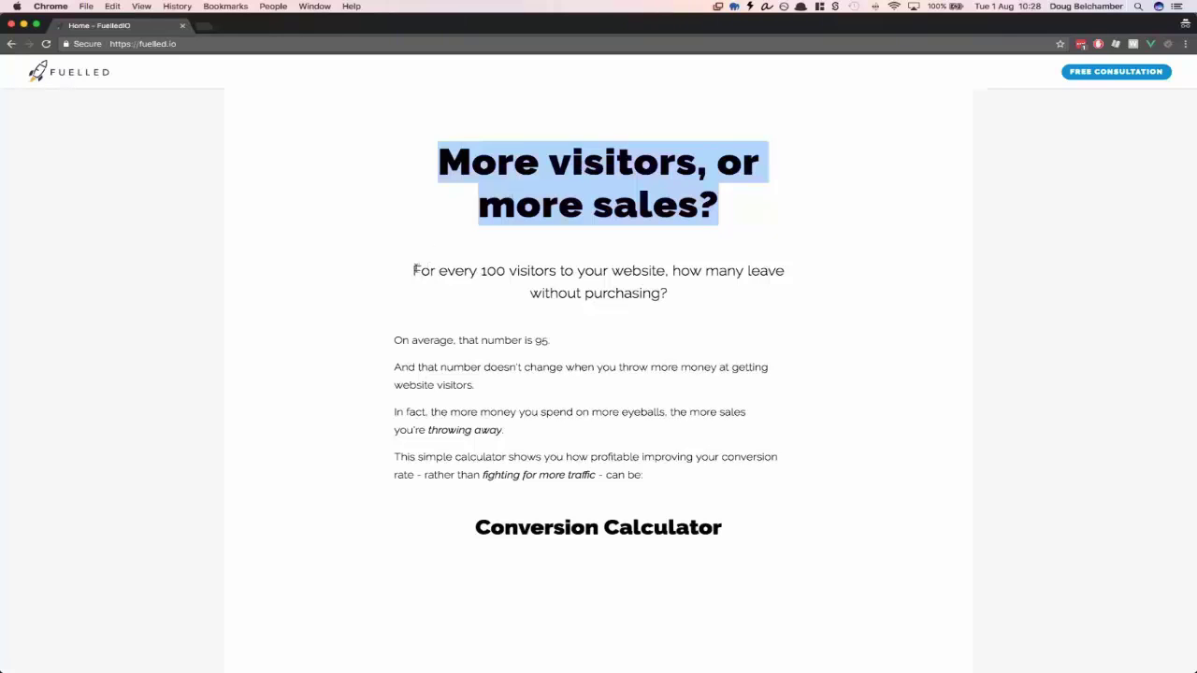
drag(417, 270, 558, 271)
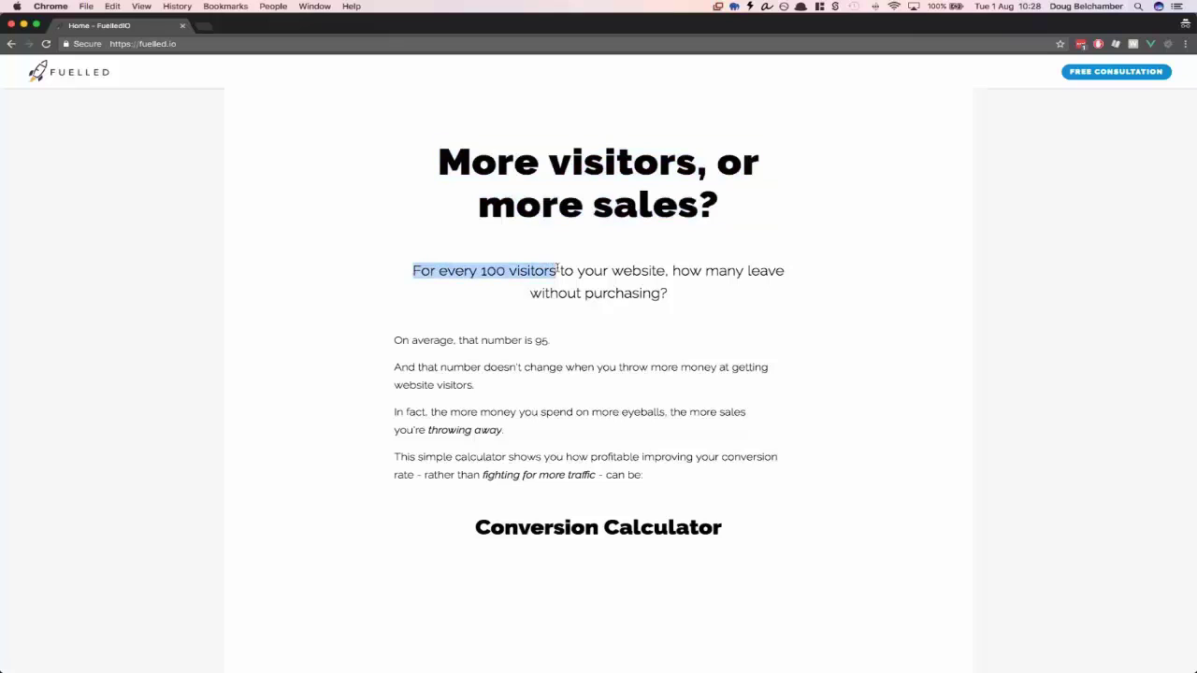
double_click(542, 341)
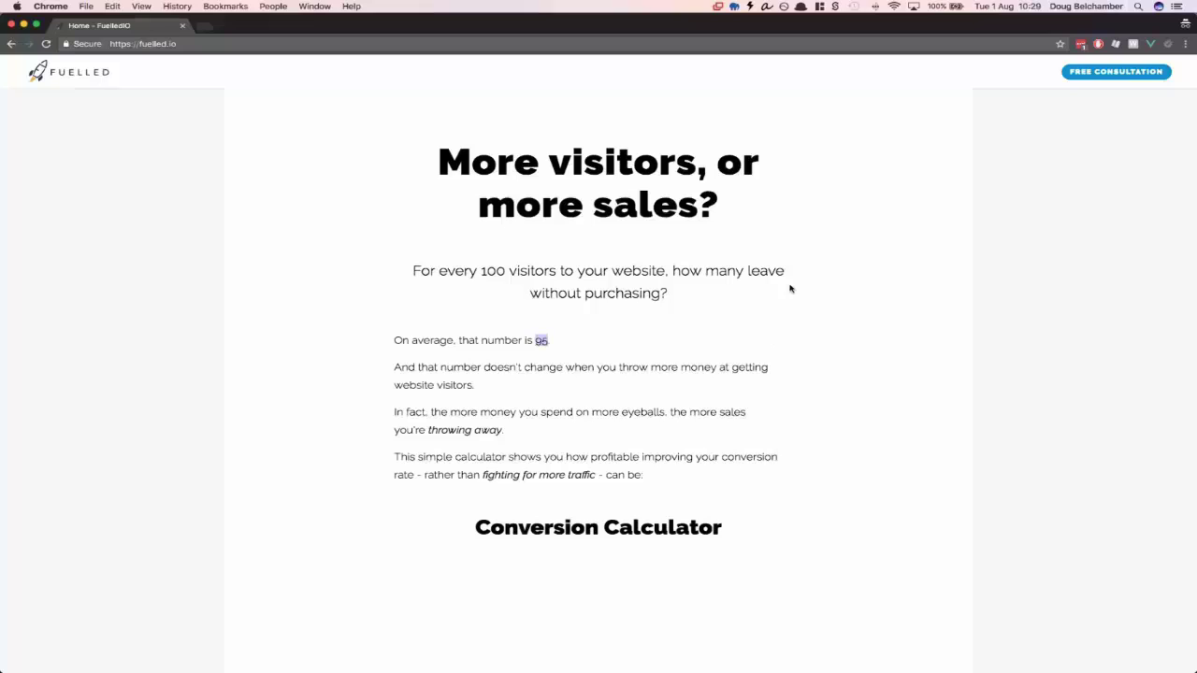
Step: Set the Conversion Calculator to 25000 visitors per month, 100 orders/leads per month and a £150 average order/lead value
scroll(791, 284, down, 4)
scroll(798, 280, down, 3)
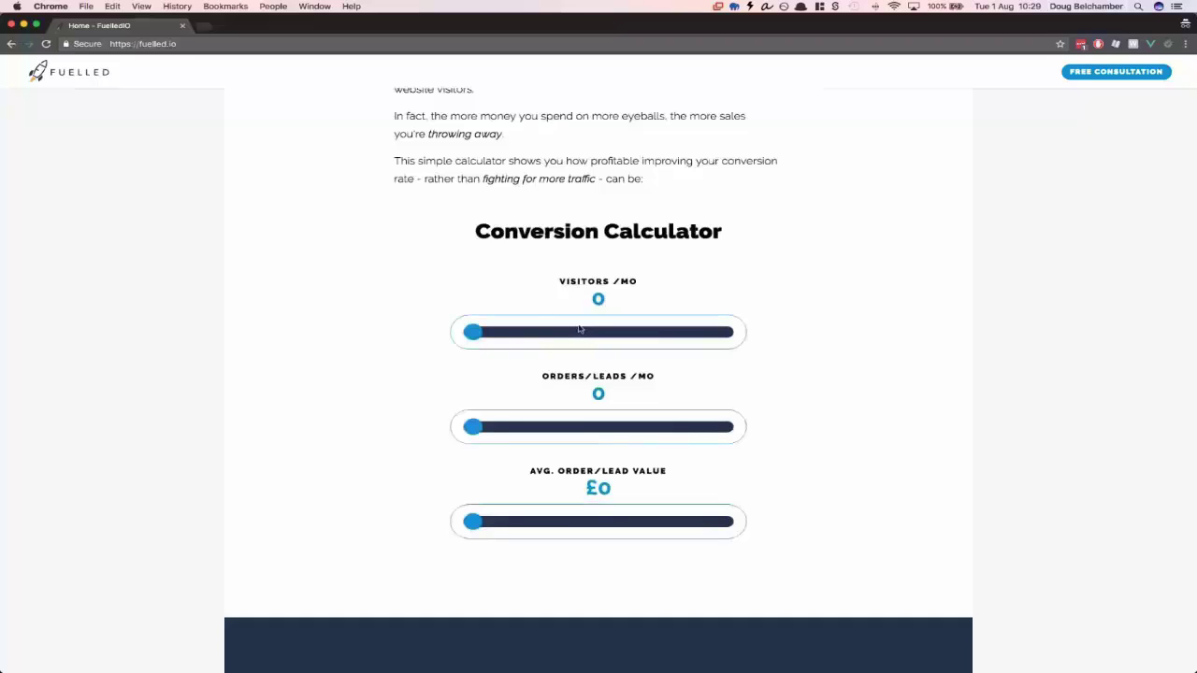
drag(477, 334, 534, 334)
drag(474, 430, 497, 429)
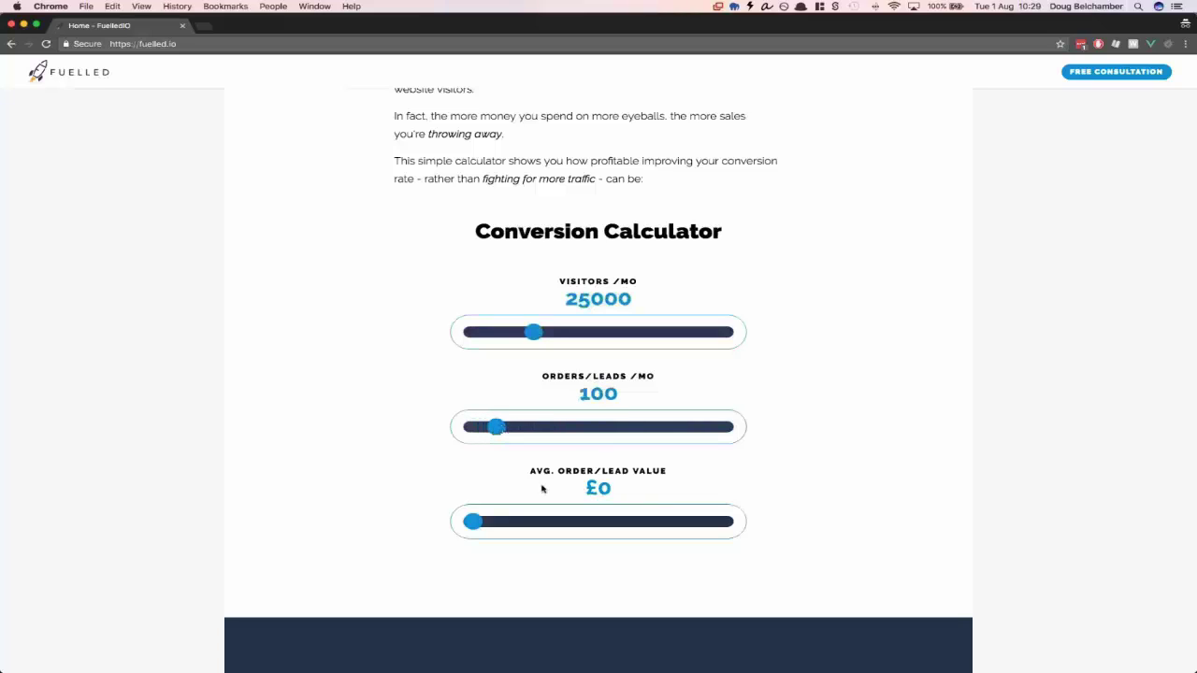
scroll(481, 473, down, 2)
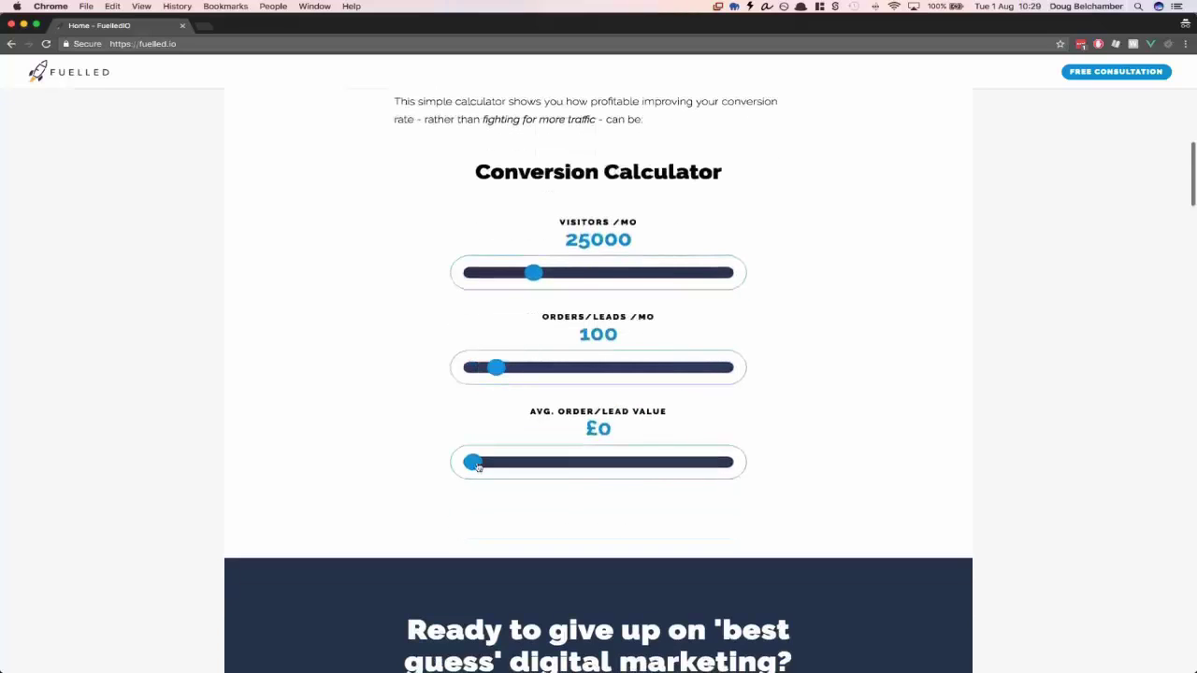
drag(475, 465, 492, 462)
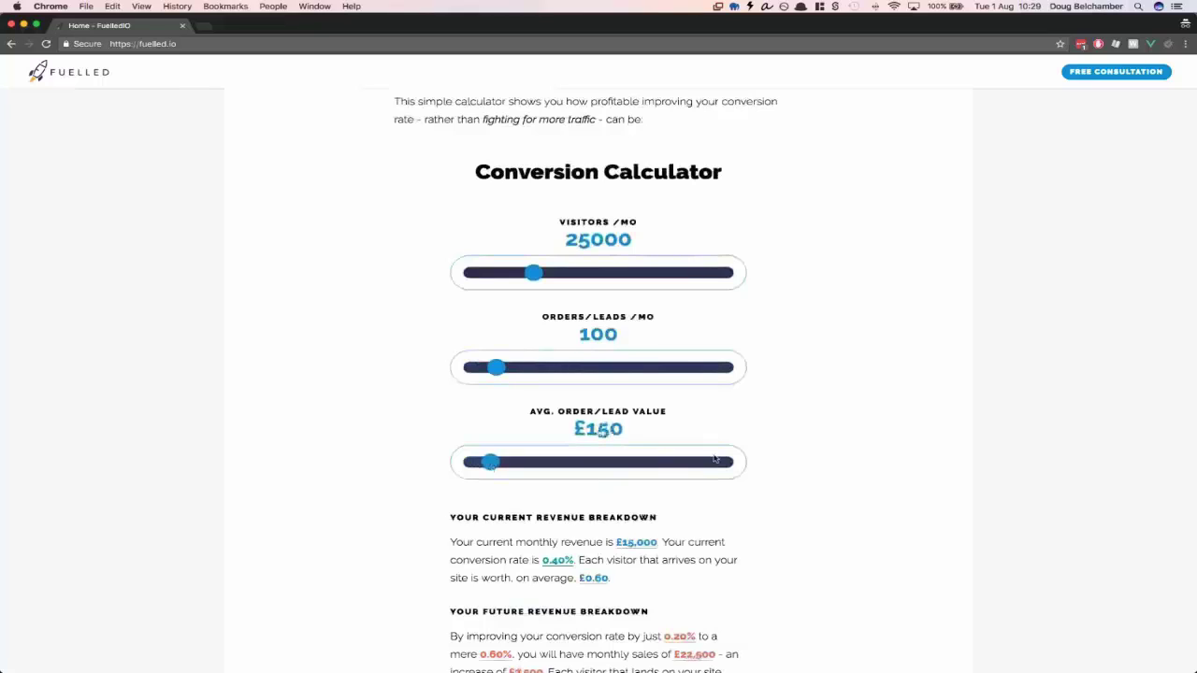
Step: Examine the revenue breakdowns below the Conversion Calculator, highlighting the current revenue paragraph
scroll(715, 458, down, 4)
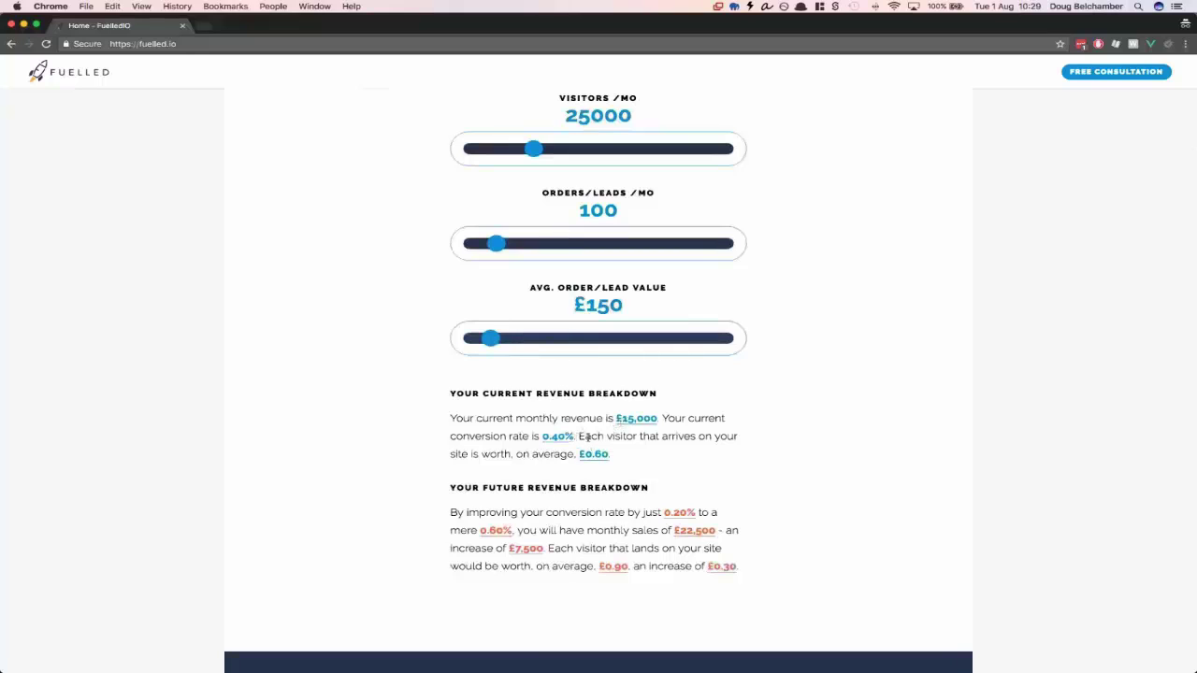
drag(578, 436, 610, 453)
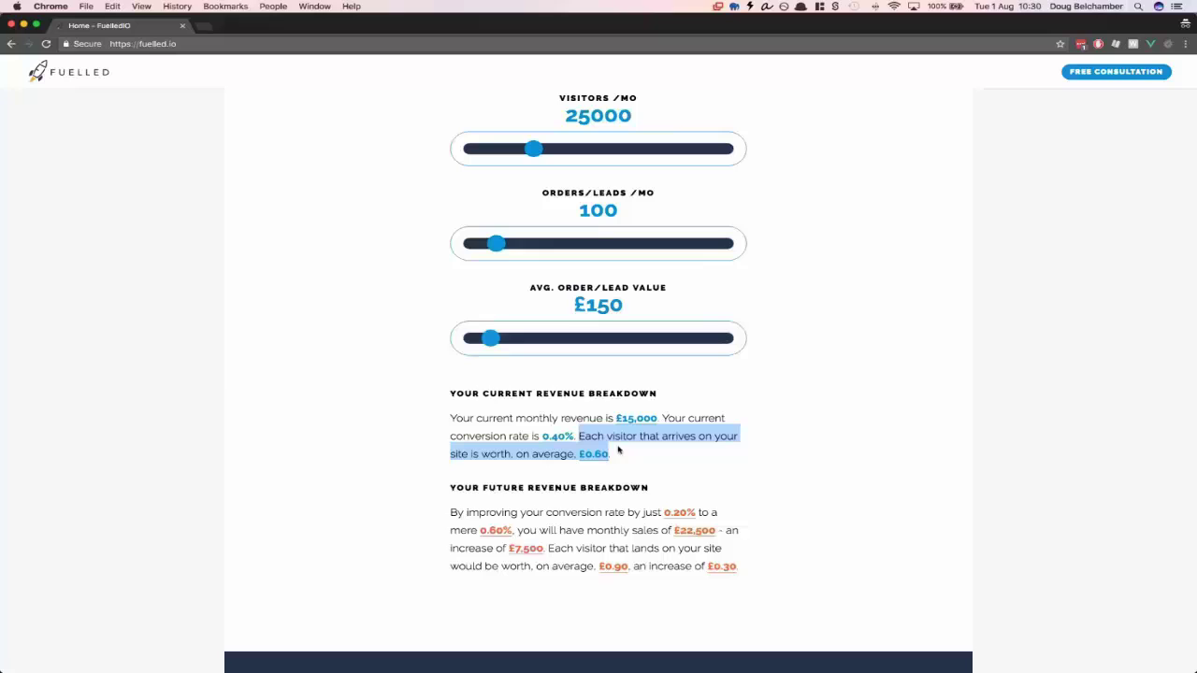
scroll(617, 450, down, 2)
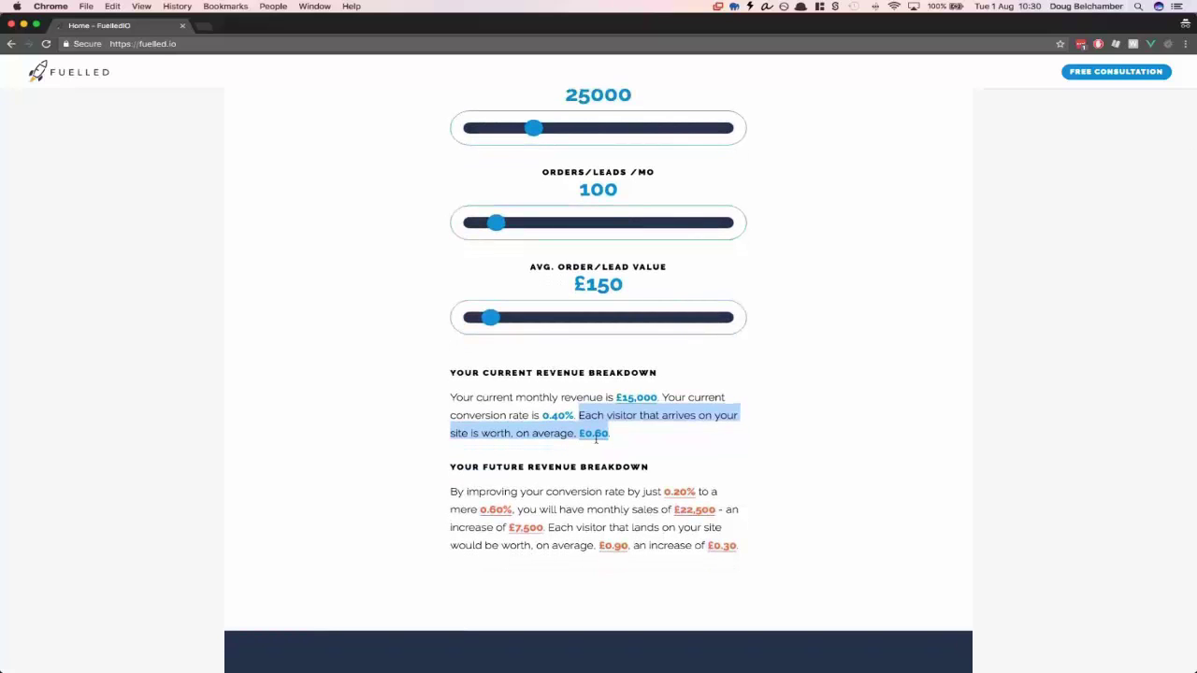
drag(451, 398, 630, 432)
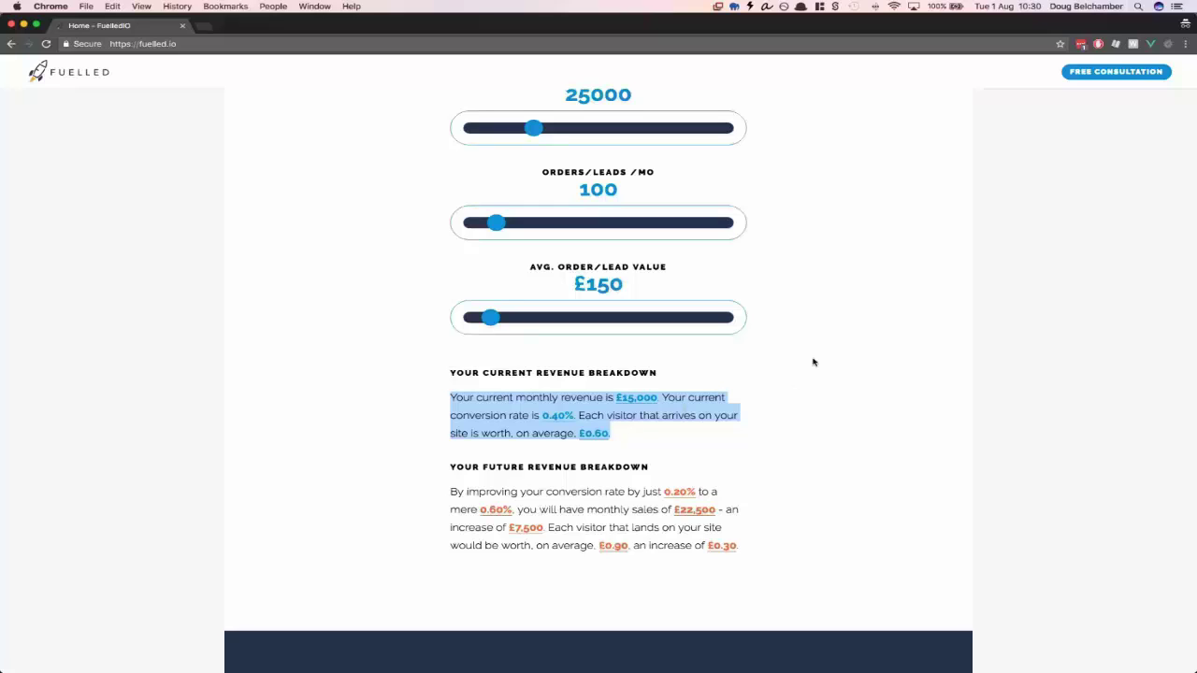
scroll(817, 362, down, 1)
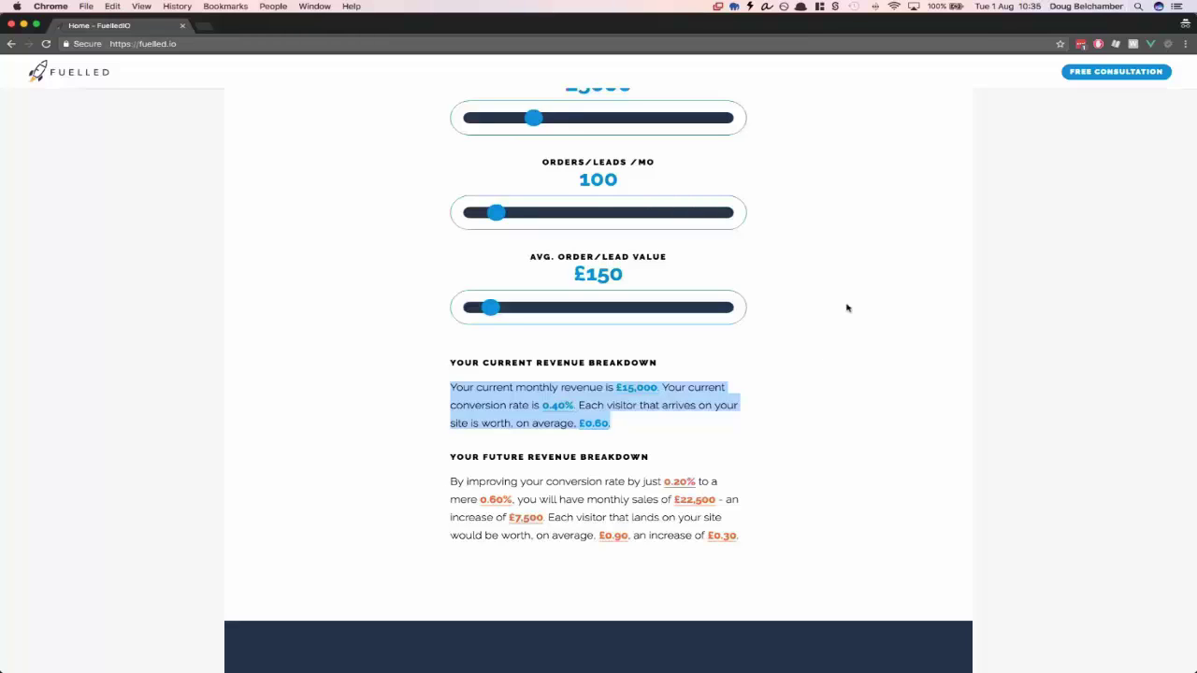
Step: Review the "Leaky Bucket" section and its Conversion Optimisation, Technical Marketing and Competitive Insights service descriptions
scroll(853, 298, down, 5)
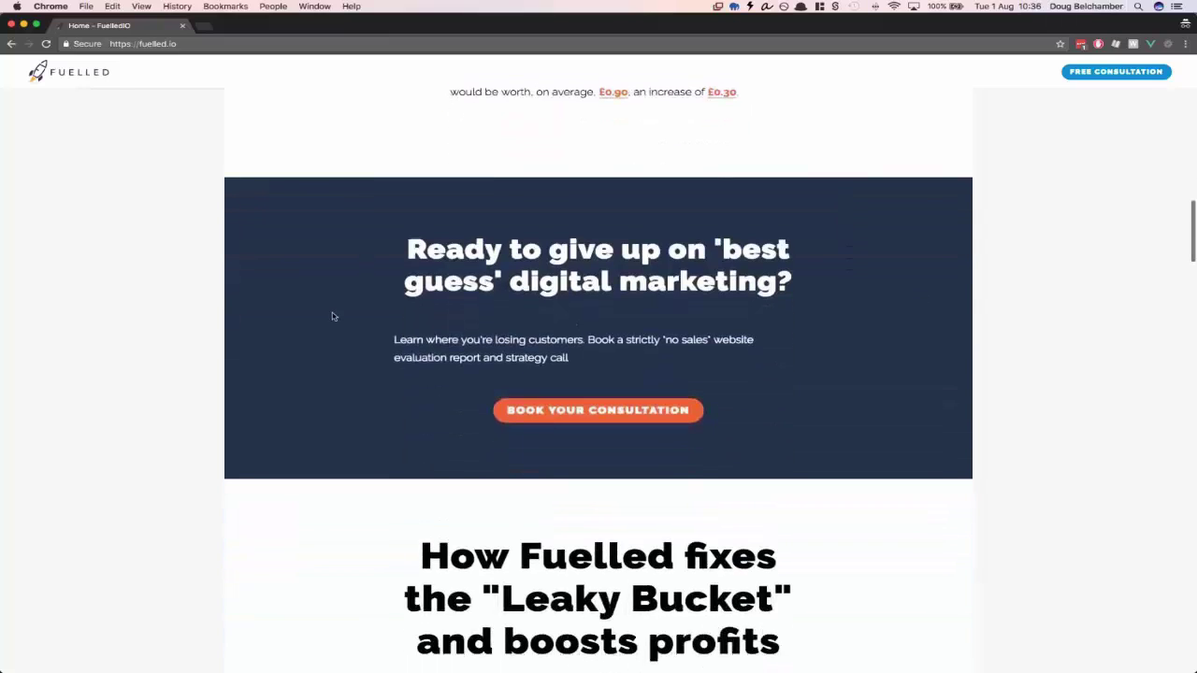
scroll(896, 332, down, 3)
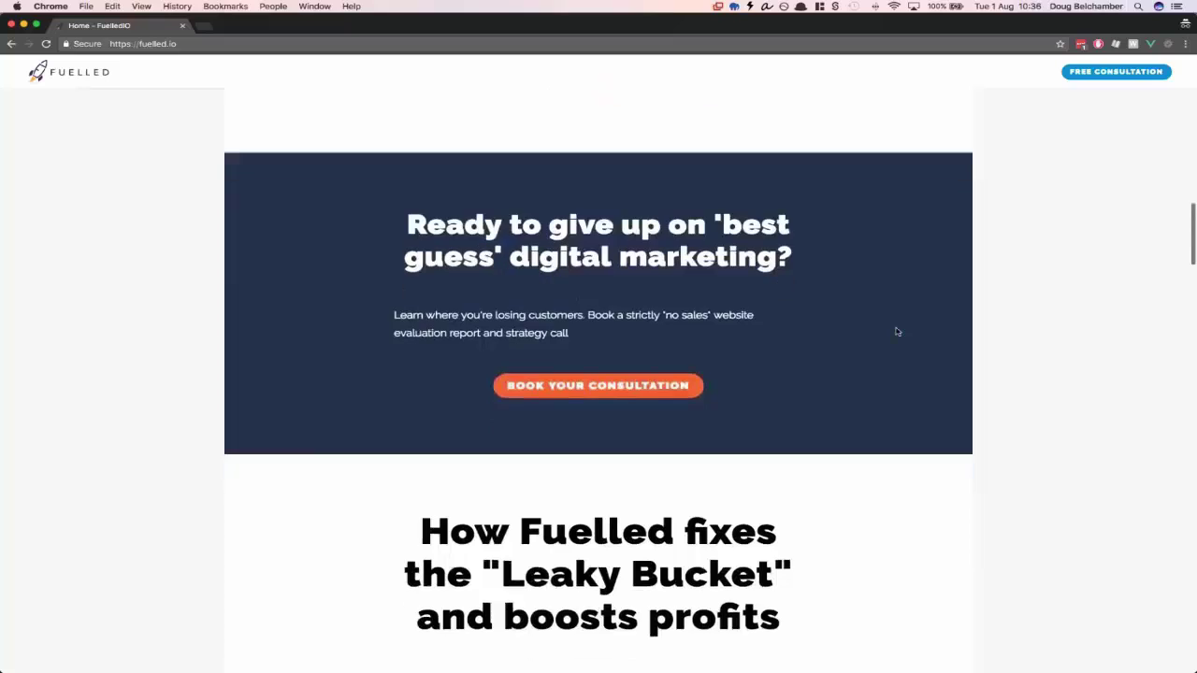
scroll(896, 332, down, 2)
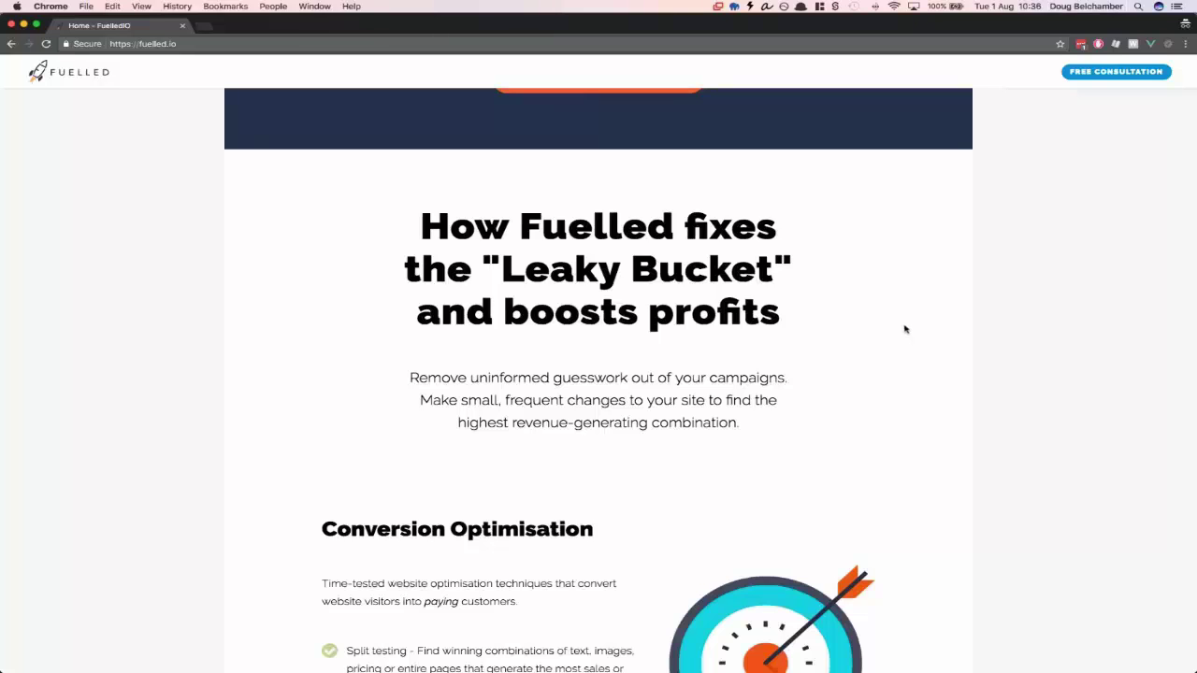
scroll(904, 329, down, 5)
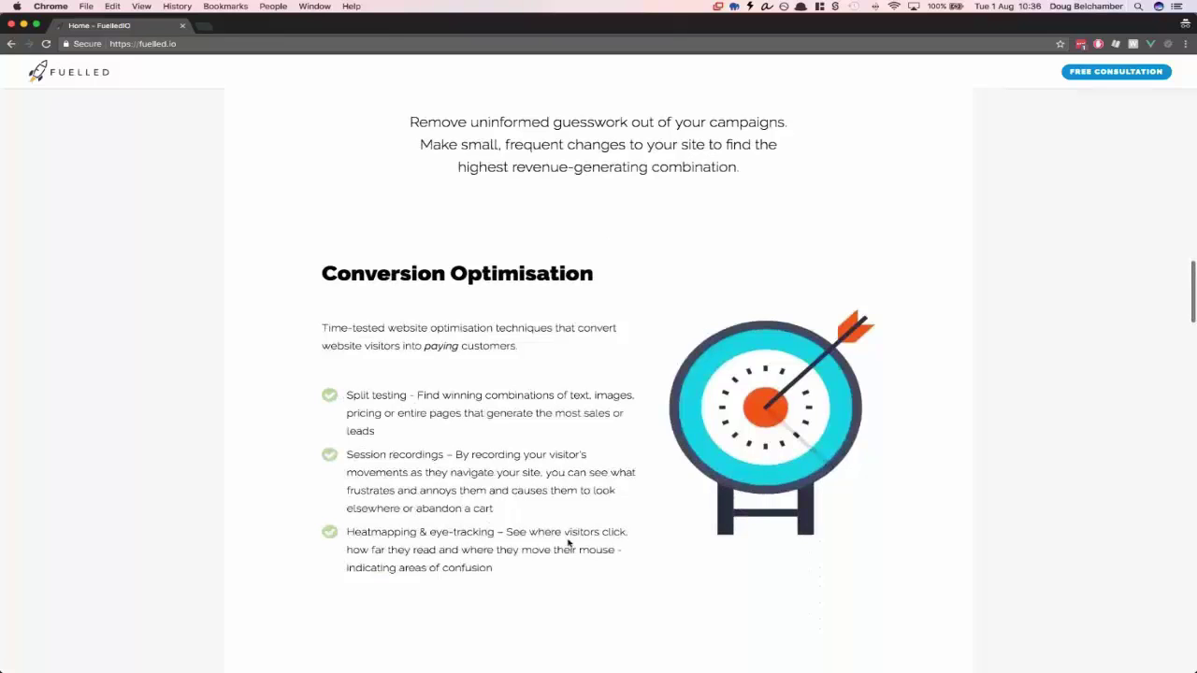
scroll(734, 427, down, 1)
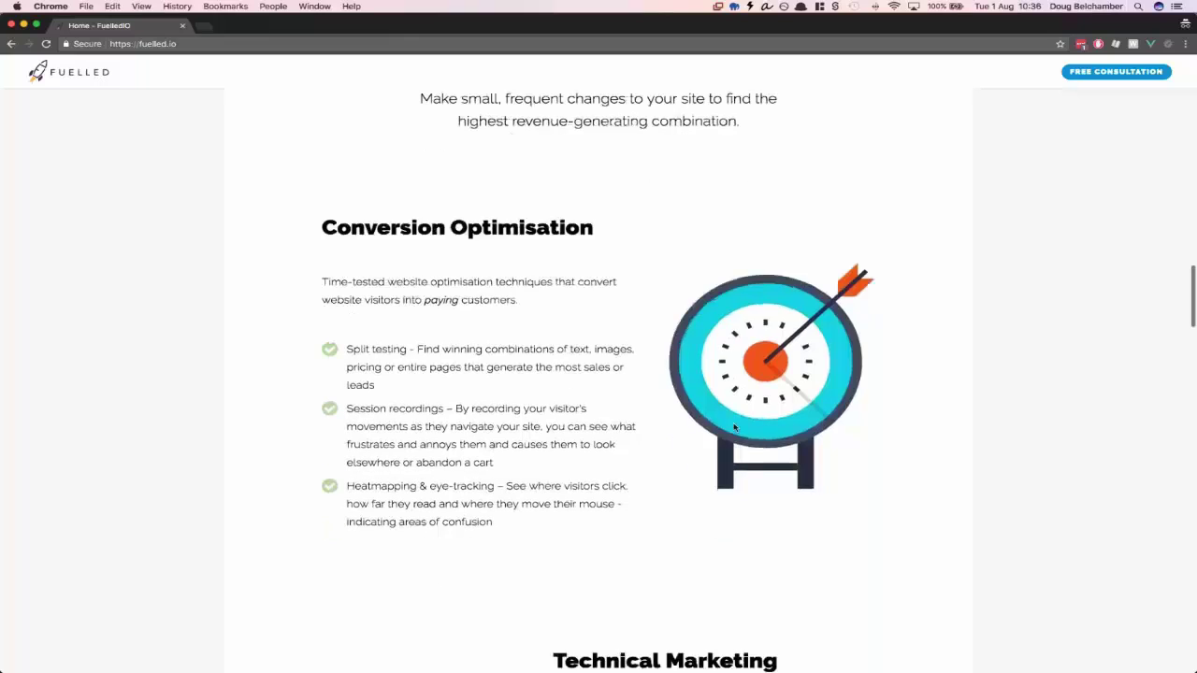
scroll(735, 428, down, 5)
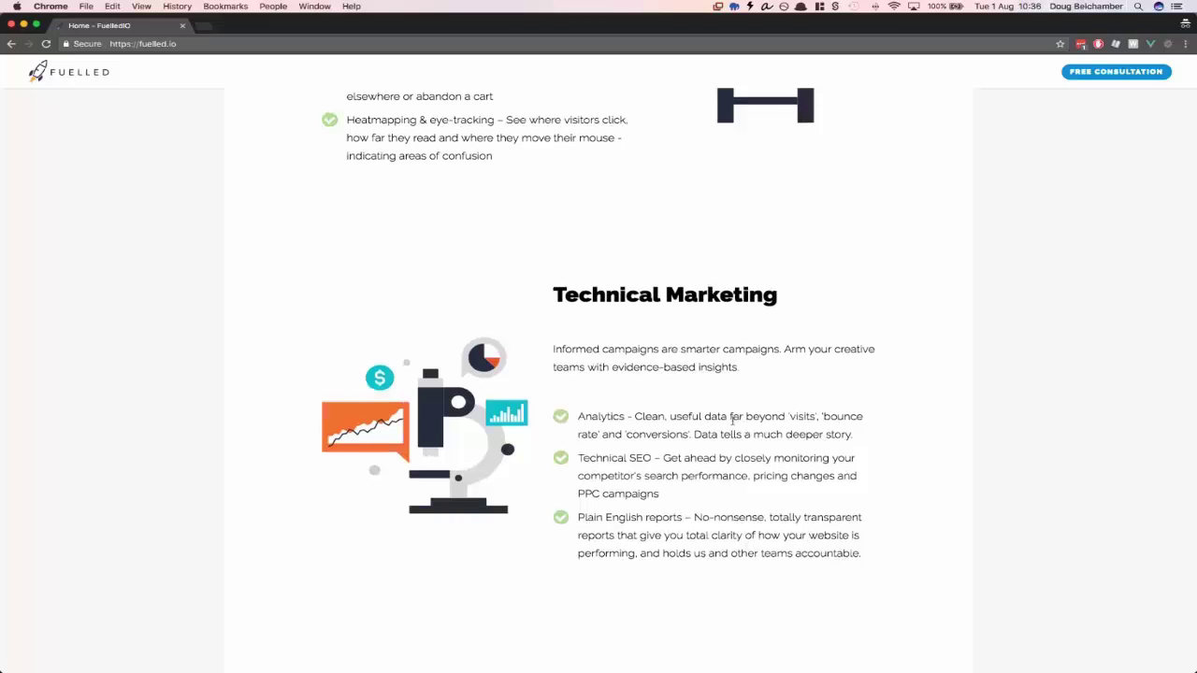
scroll(587, 444, down, 1)
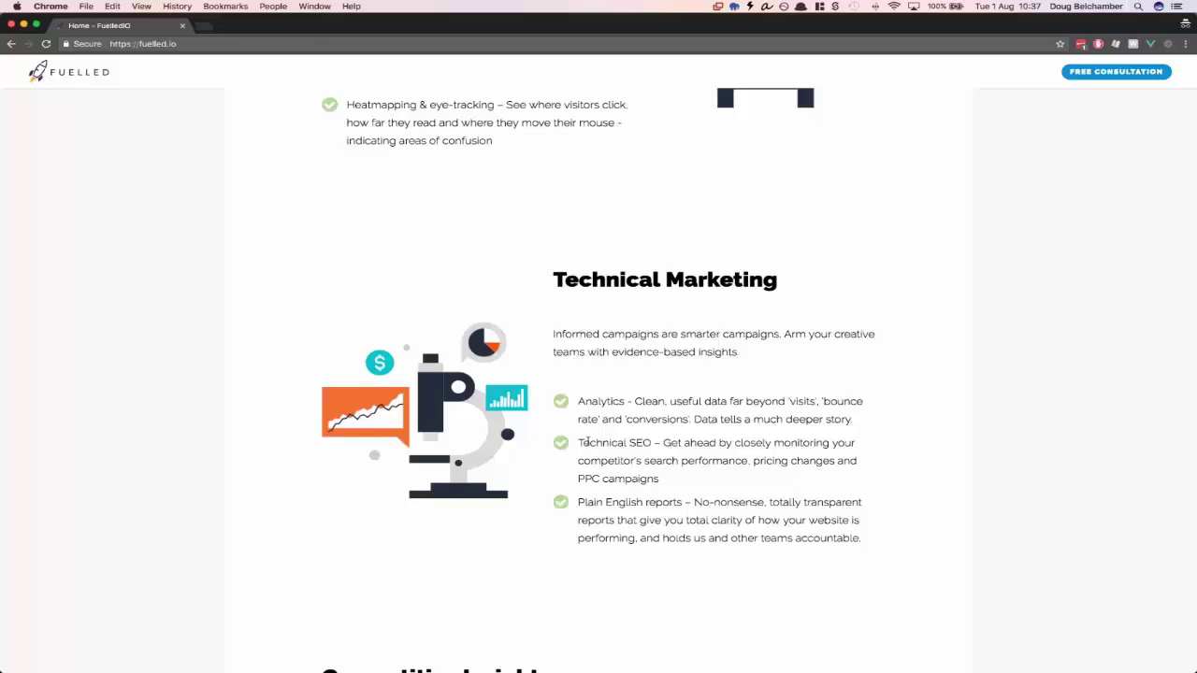
scroll(745, 374, down, 8)
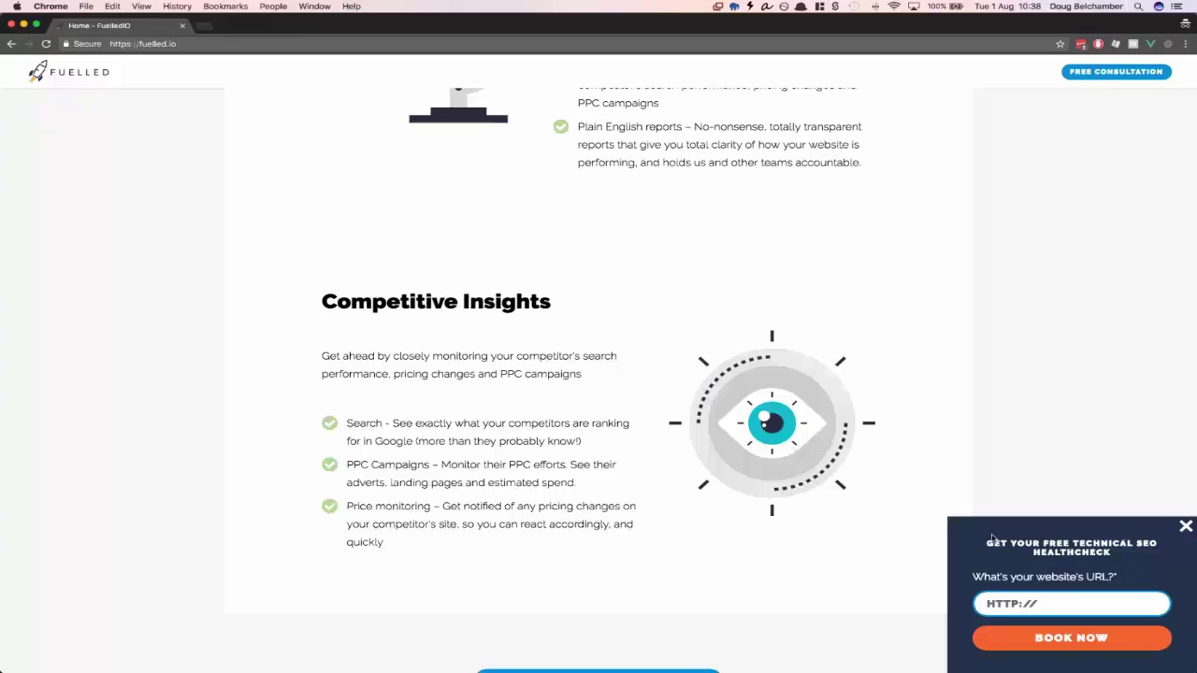
Step: Read the "Who is Fuelled For?" section with its list of ideal client criteria
scroll(856, 540, down, 2)
scroll(852, 539, down, 10)
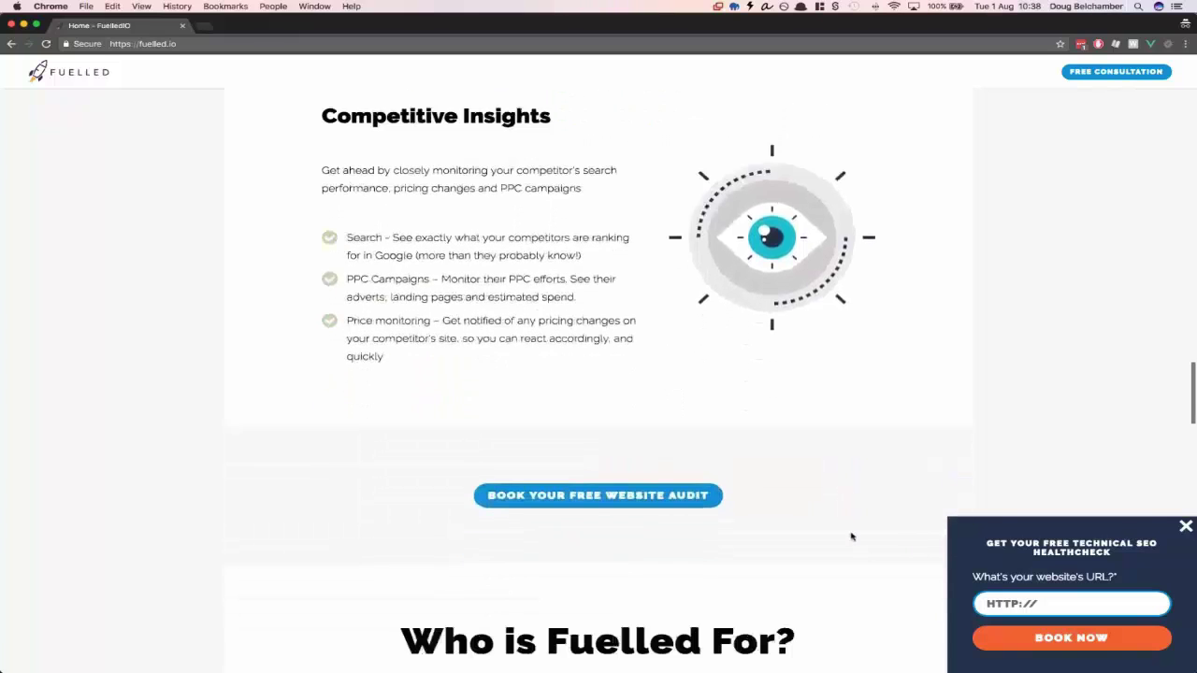
scroll(851, 536, down, 1)
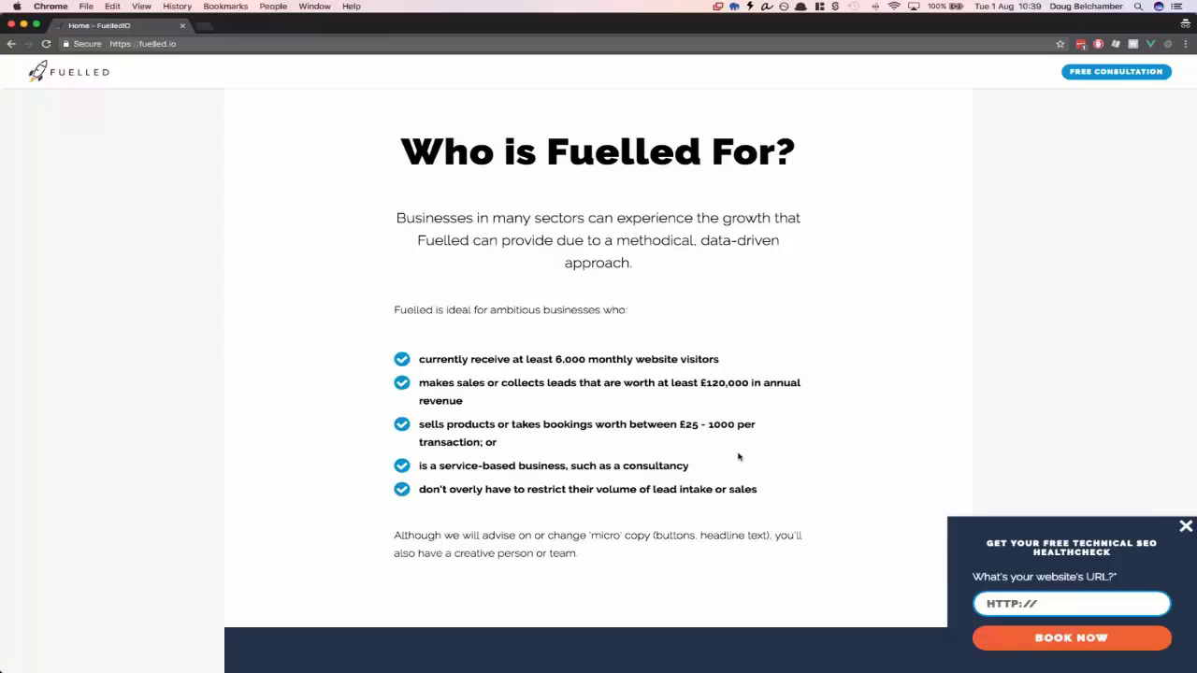
scroll(738, 436, down, 1)
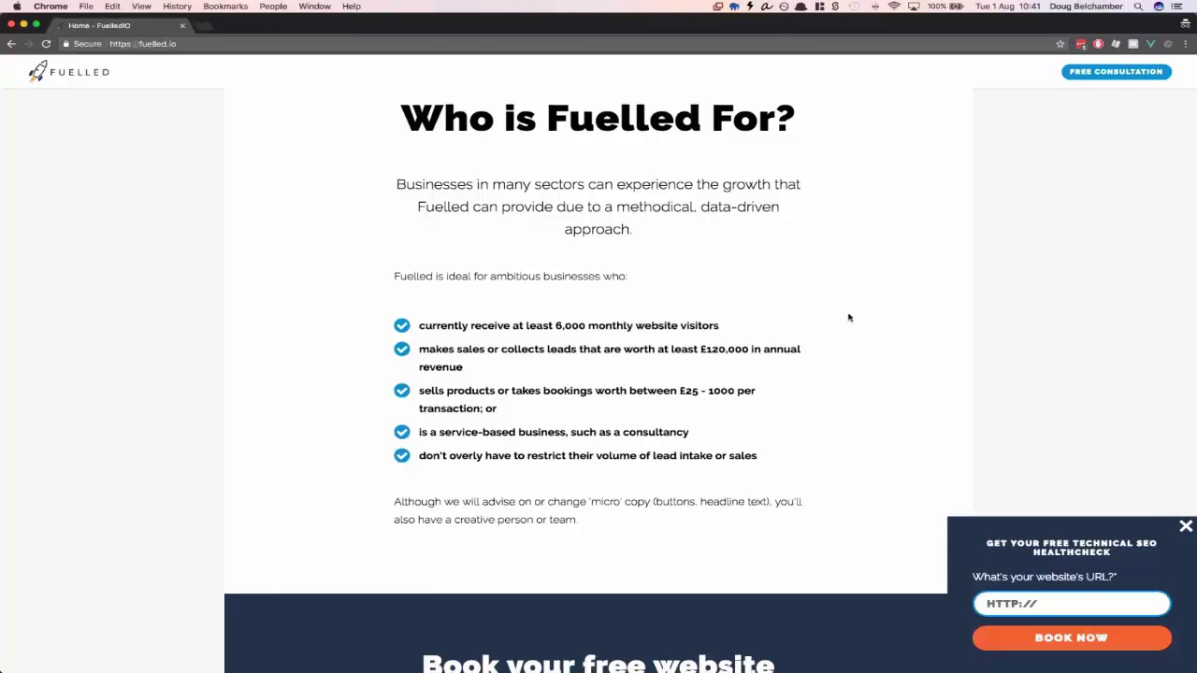
Step: Look over the free website healthcheck offer and the client logos in the "Why work with Fuelled?" section
scroll(849, 319, down, 5)
scroll(849, 317, down, 4)
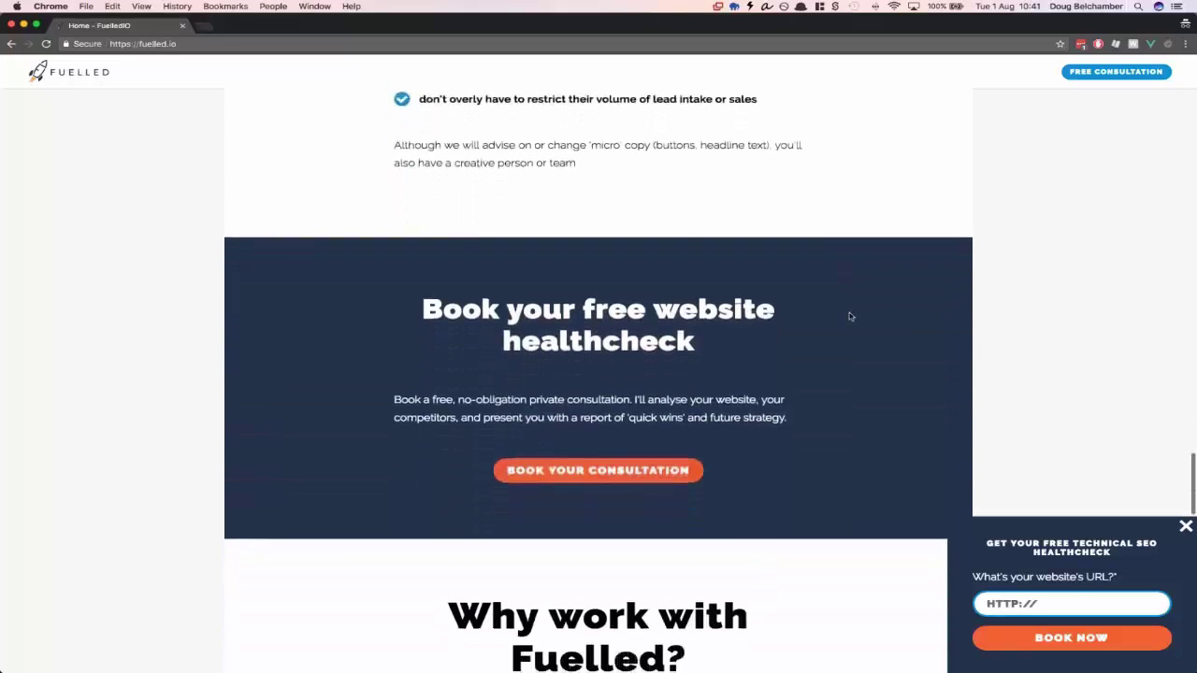
scroll(849, 316, down, 3)
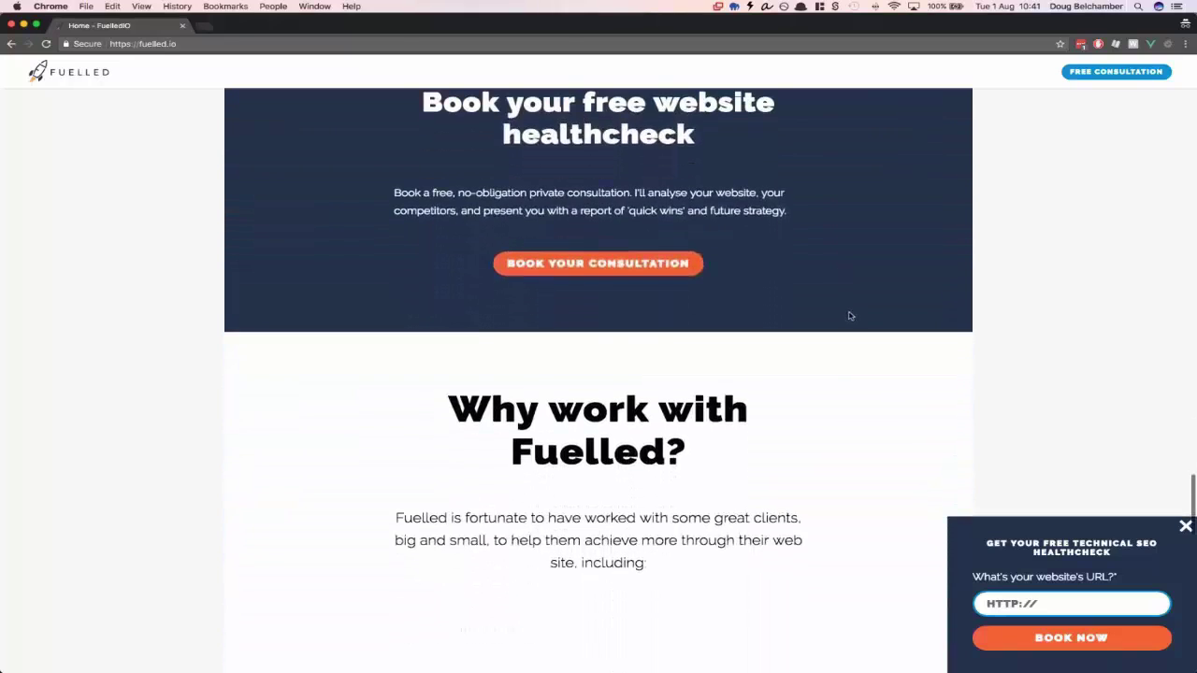
scroll(850, 316, down, 4)
scroll(849, 316, down, 1)
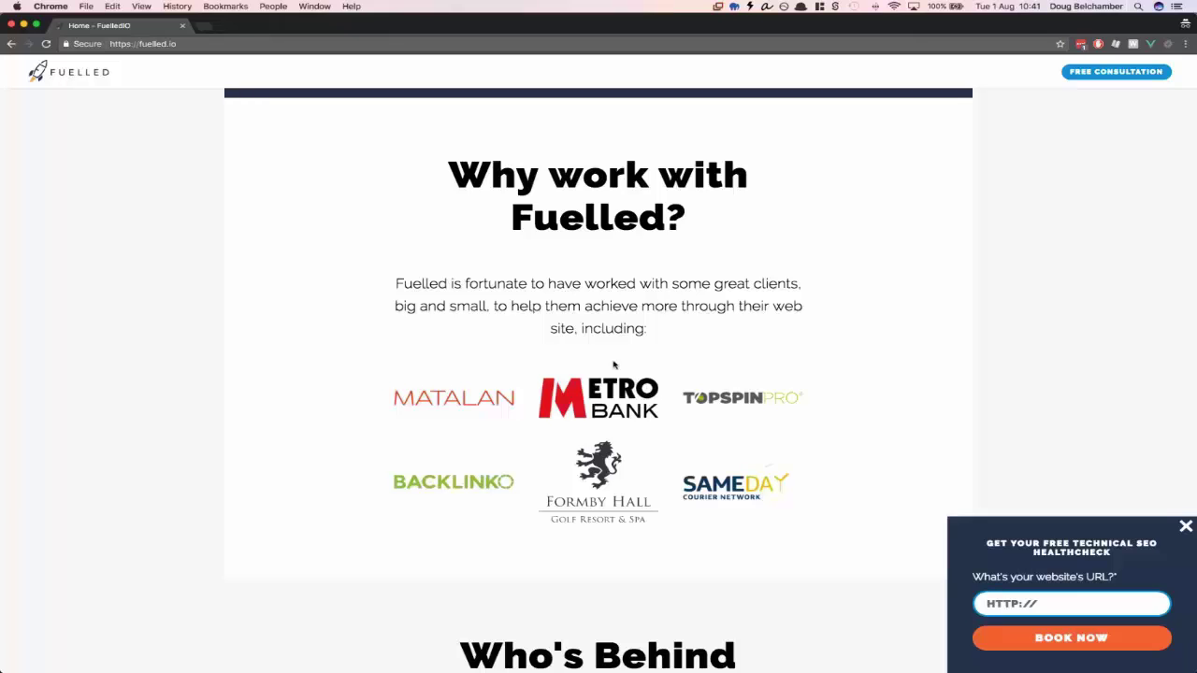
Step: Review the "Who's Behind Fuelled?" section and highlight the list of benefits in the closing free website healthcheck offer
scroll(613, 365, down, 10)
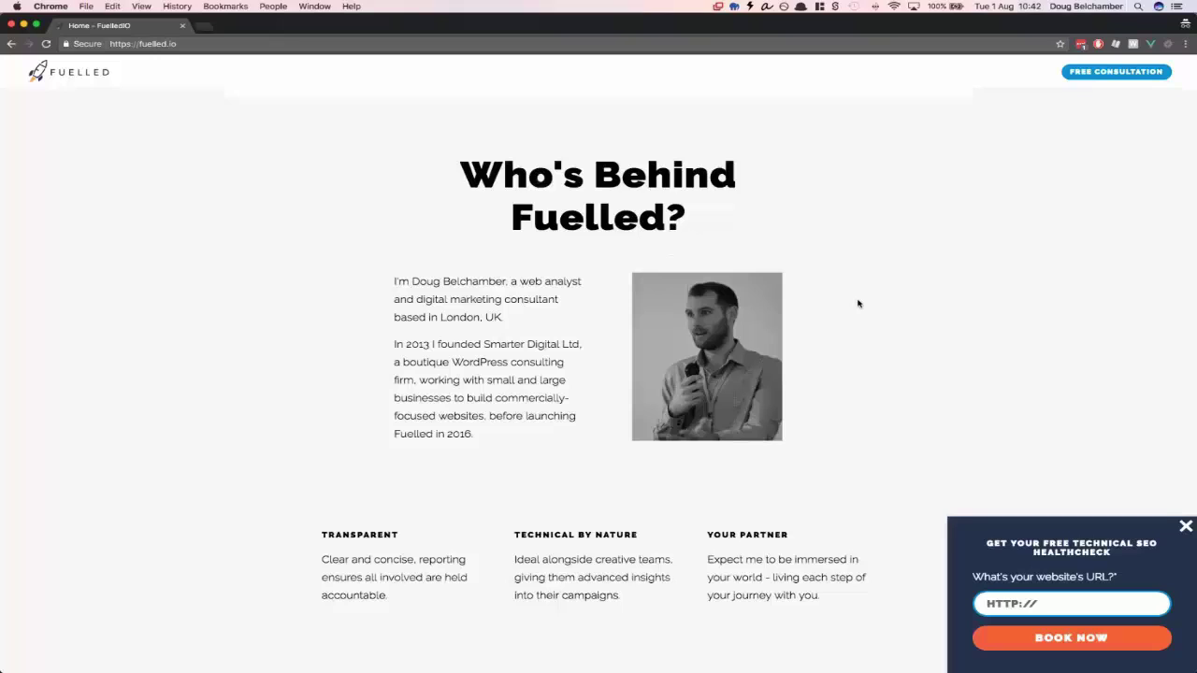
scroll(861, 302, down, 1)
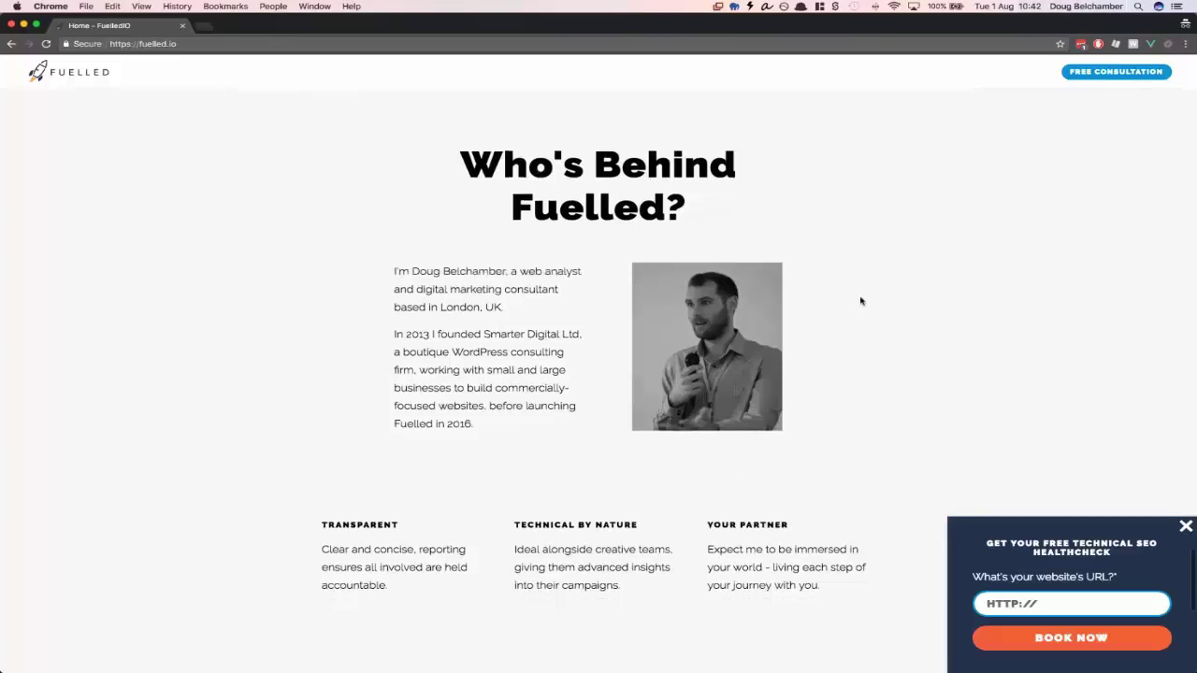
scroll(861, 301, down, 12)
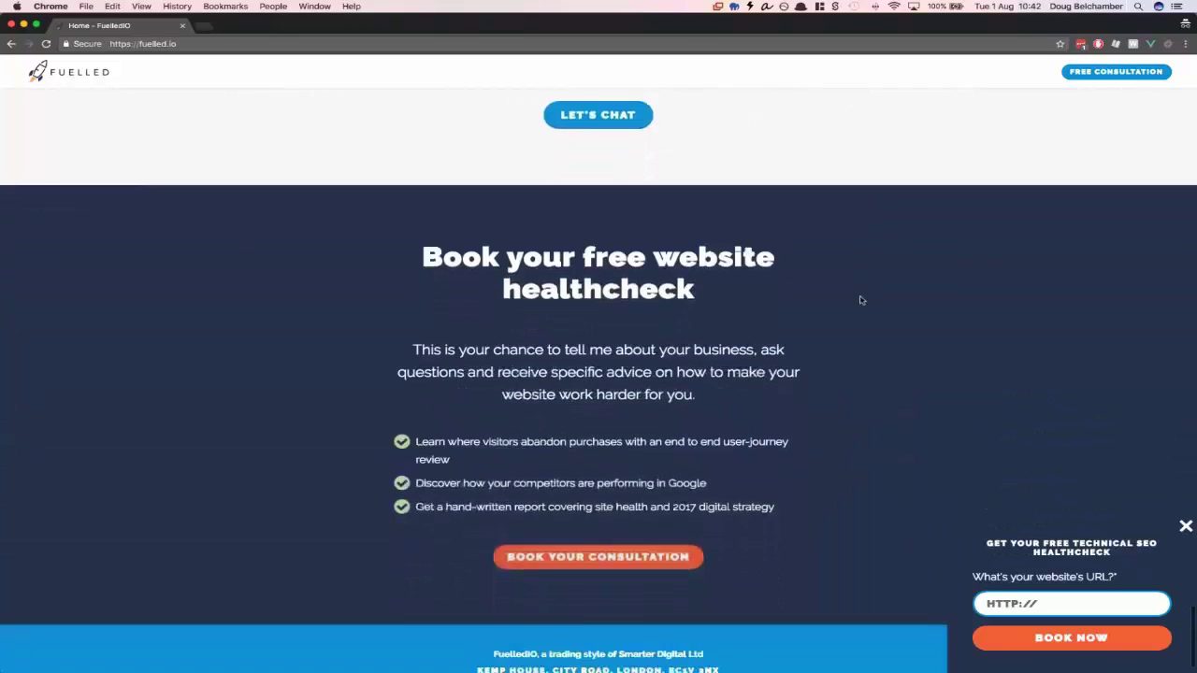
scroll(861, 301, down, 1)
drag(788, 473, 418, 401)
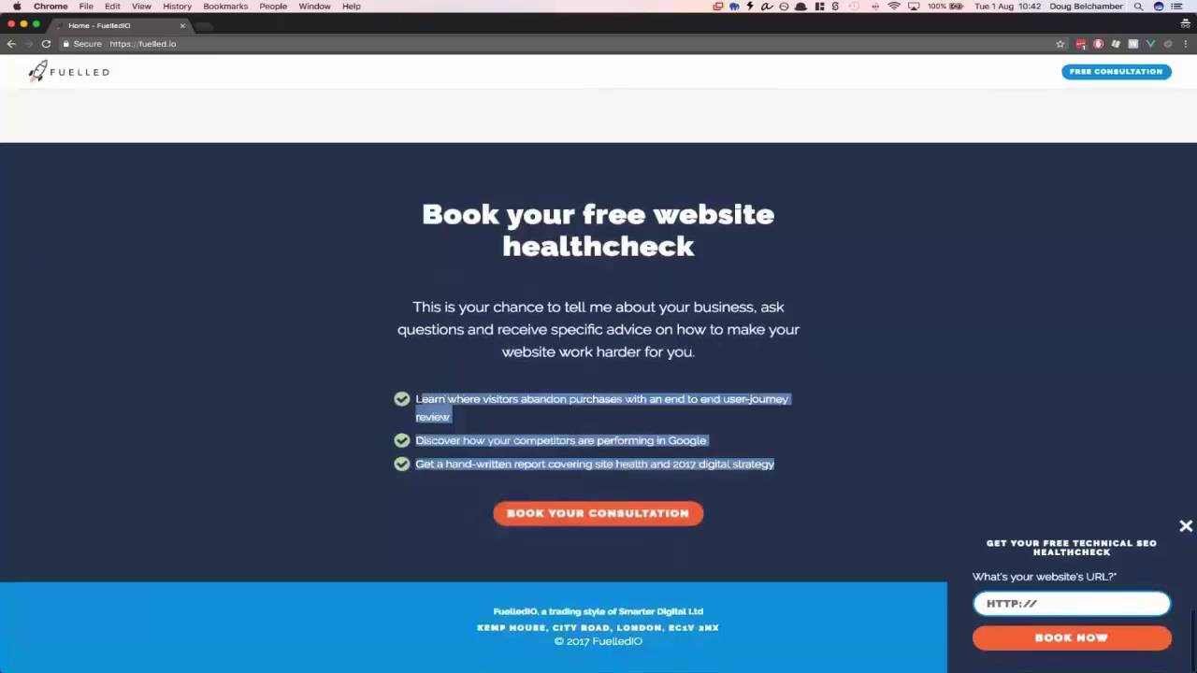
Step: Highlight the heading and then the introductory paragraph of the closing "Book your free website healthcheck" section while reading them
click(604, 395)
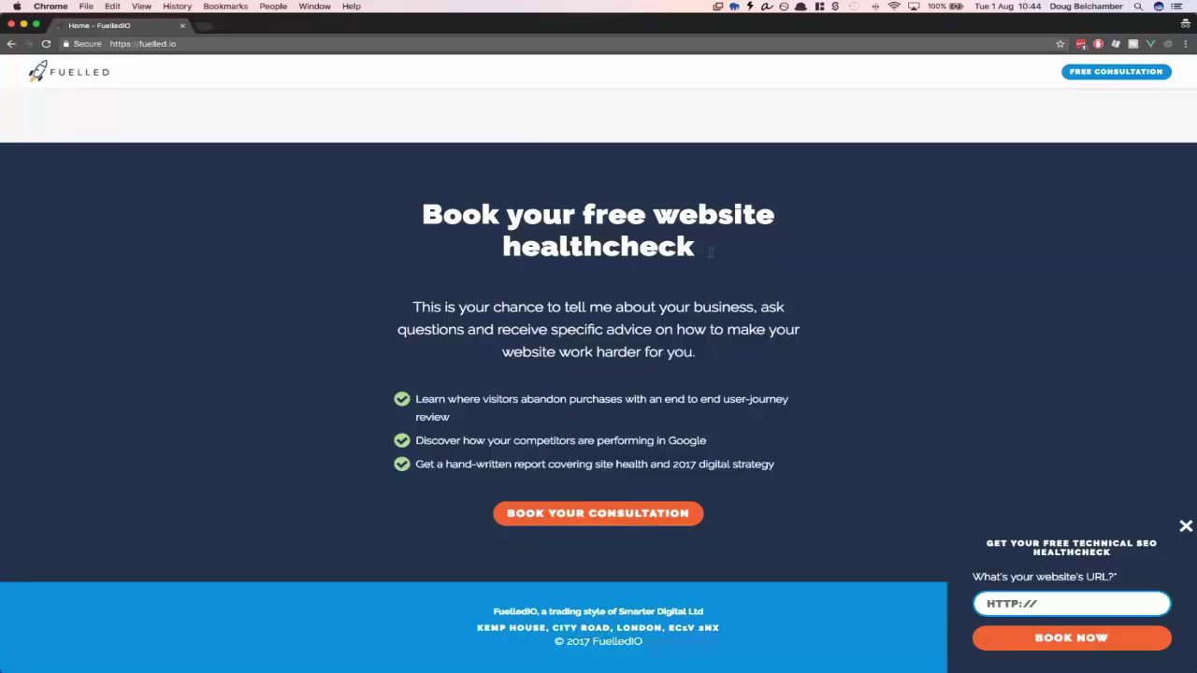
drag(711, 252, 422, 214)
drag(417, 307, 717, 357)
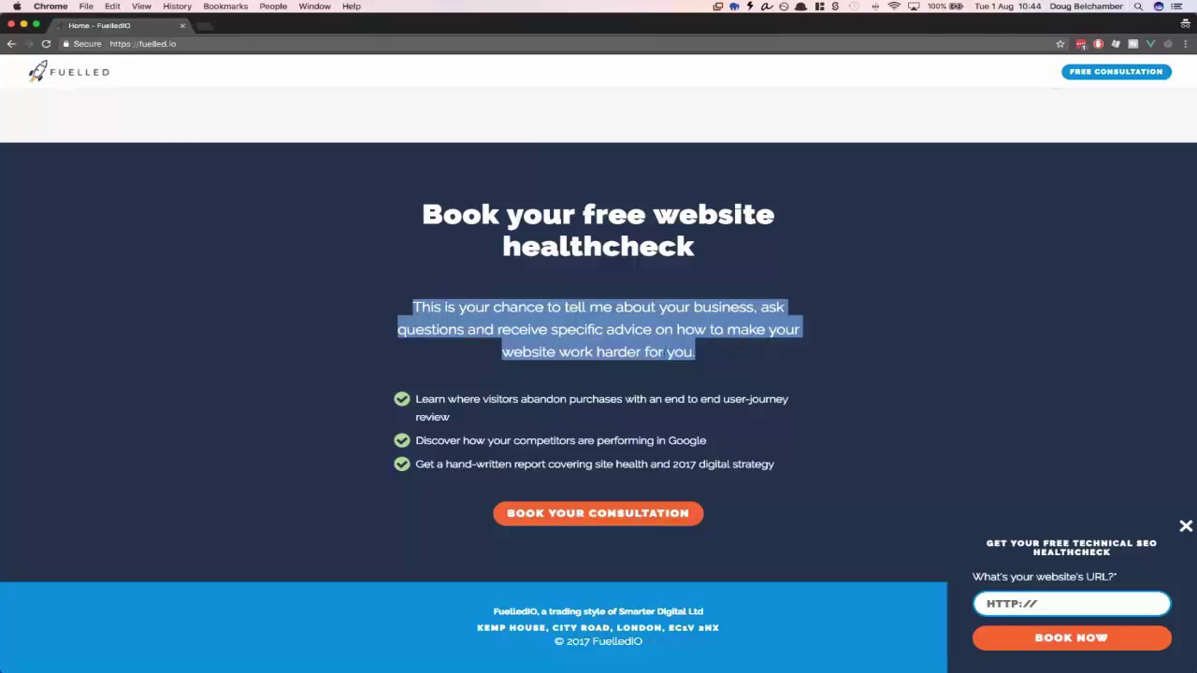
click(717, 391)
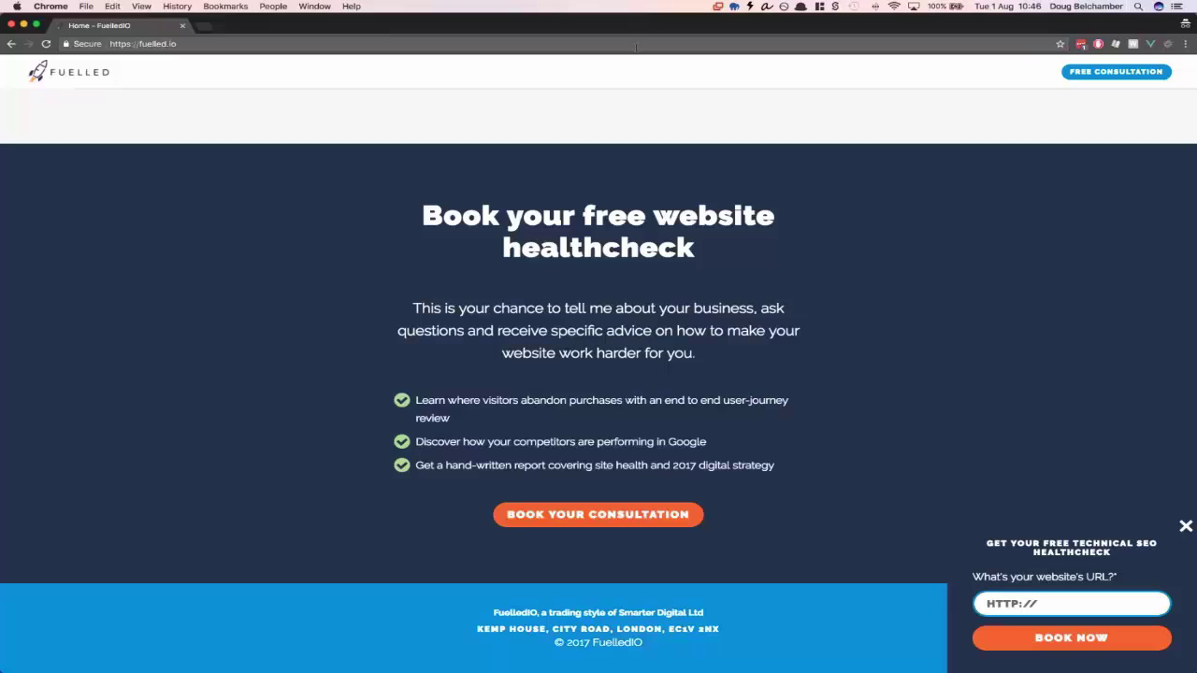
Step: Switch to the logged-in WordPress admin window and look through the site's list of installed plugins
key(super+grave)
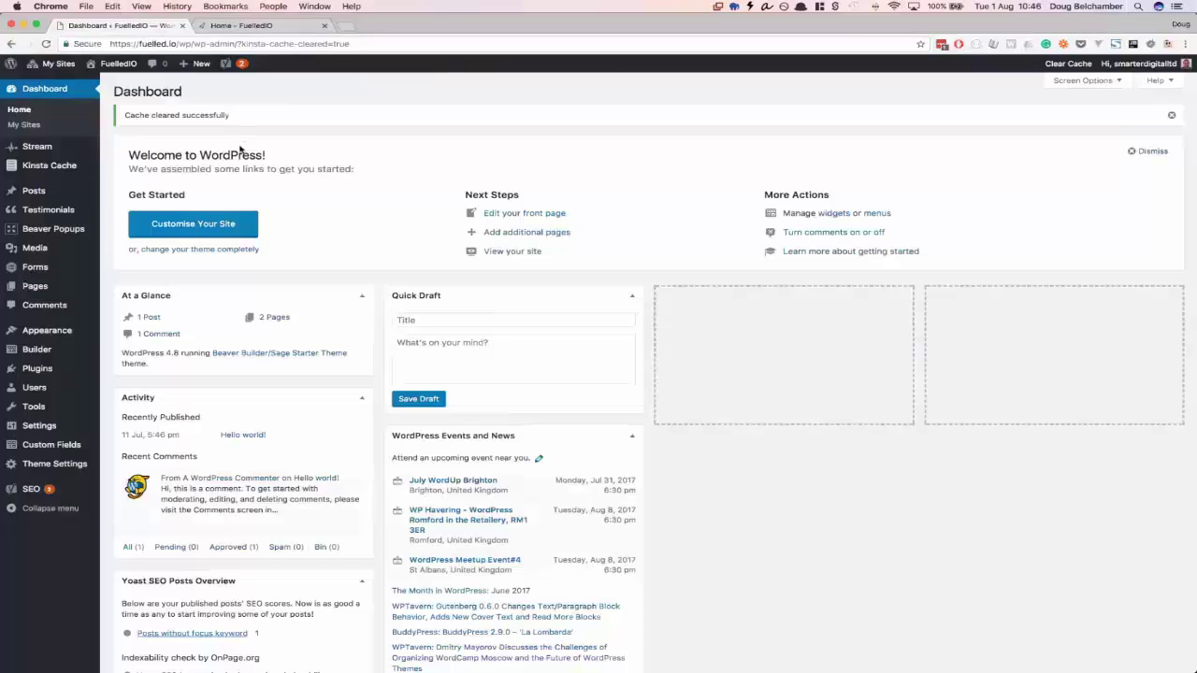
click(47, 370)
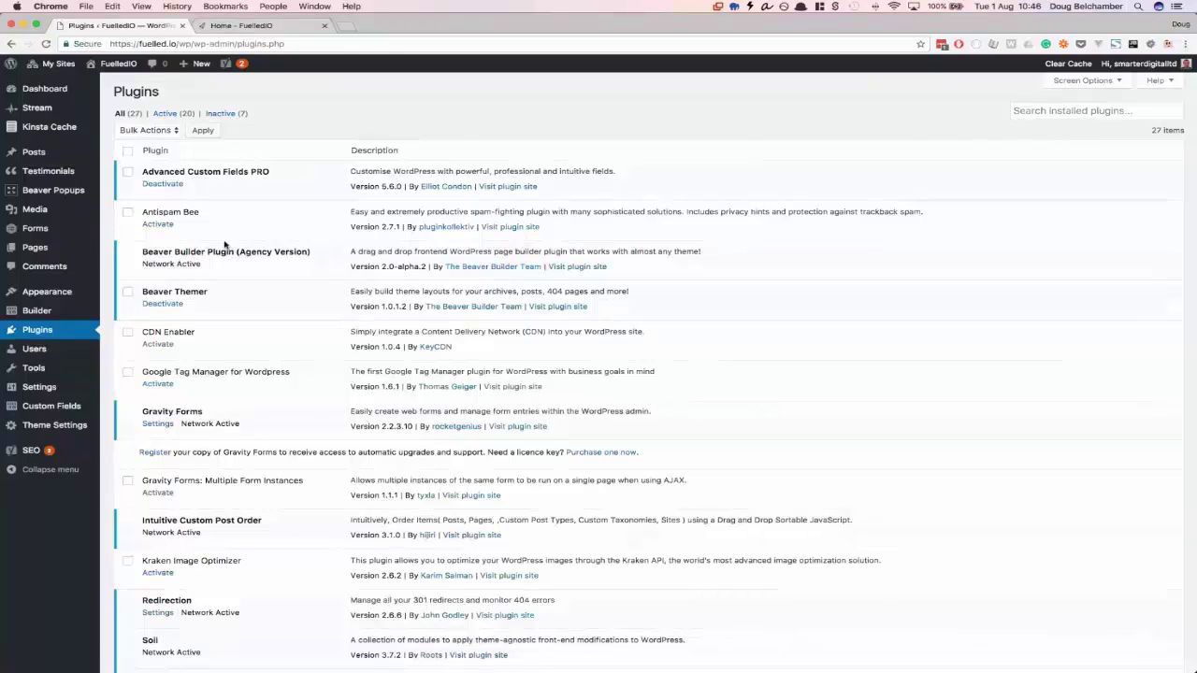
scroll(271, 230, down, 2)
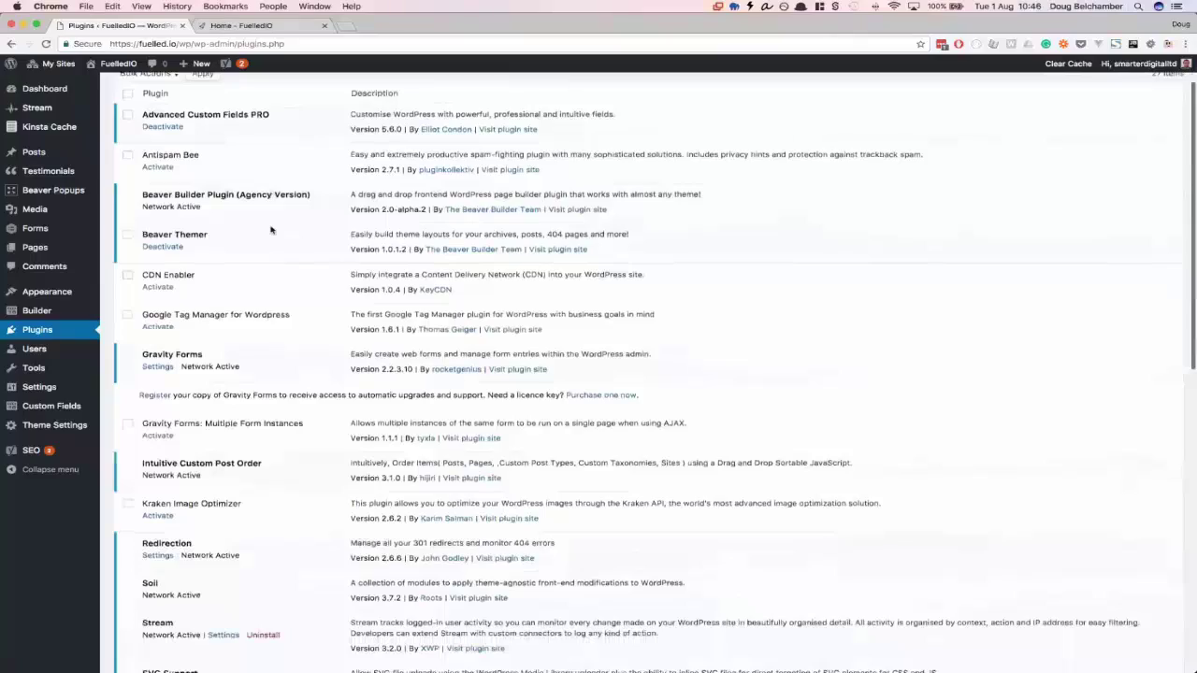
scroll(272, 230, down, 10)
scroll(271, 230, up, 6)
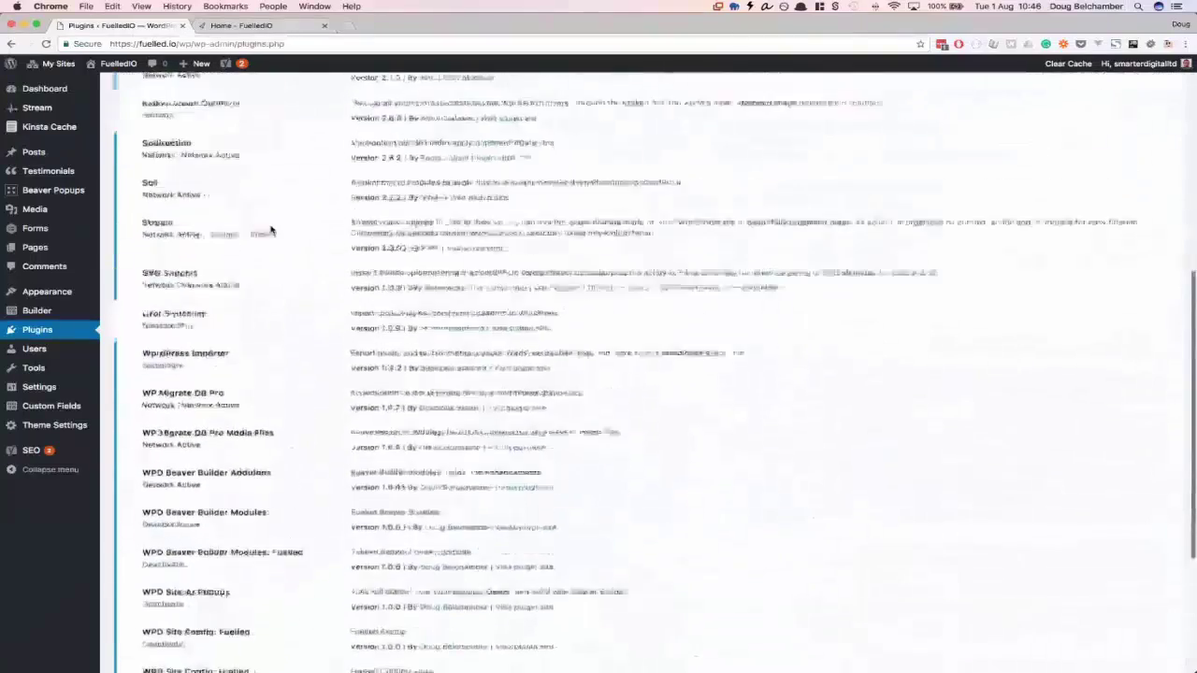
scroll(271, 230, up, 10)
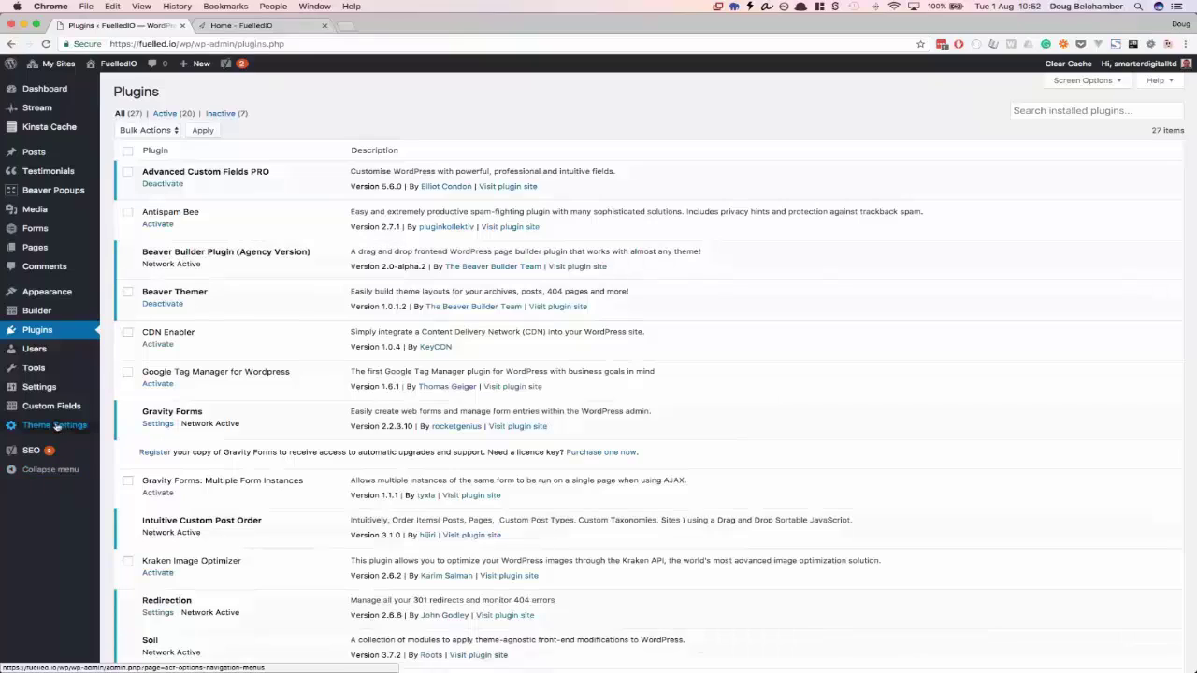
mouse_move(81, 428)
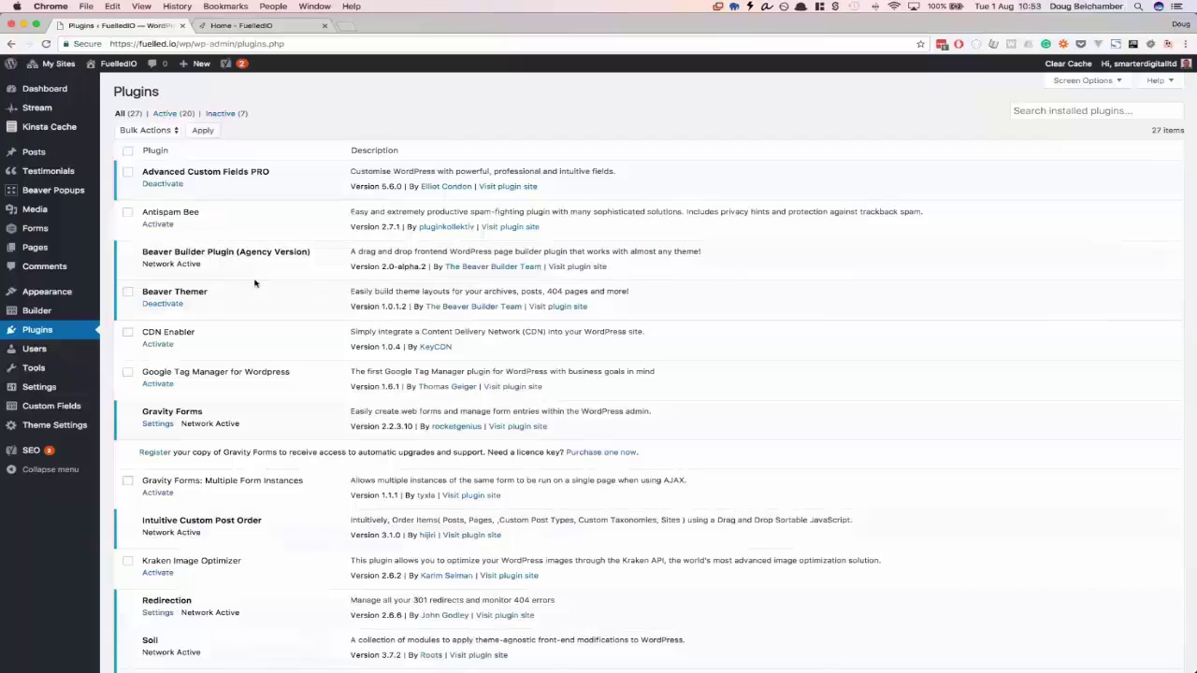
Step: Go to the homepage in Beaver Builder and look through the Theme options of its Global Settings
click(269, 29)
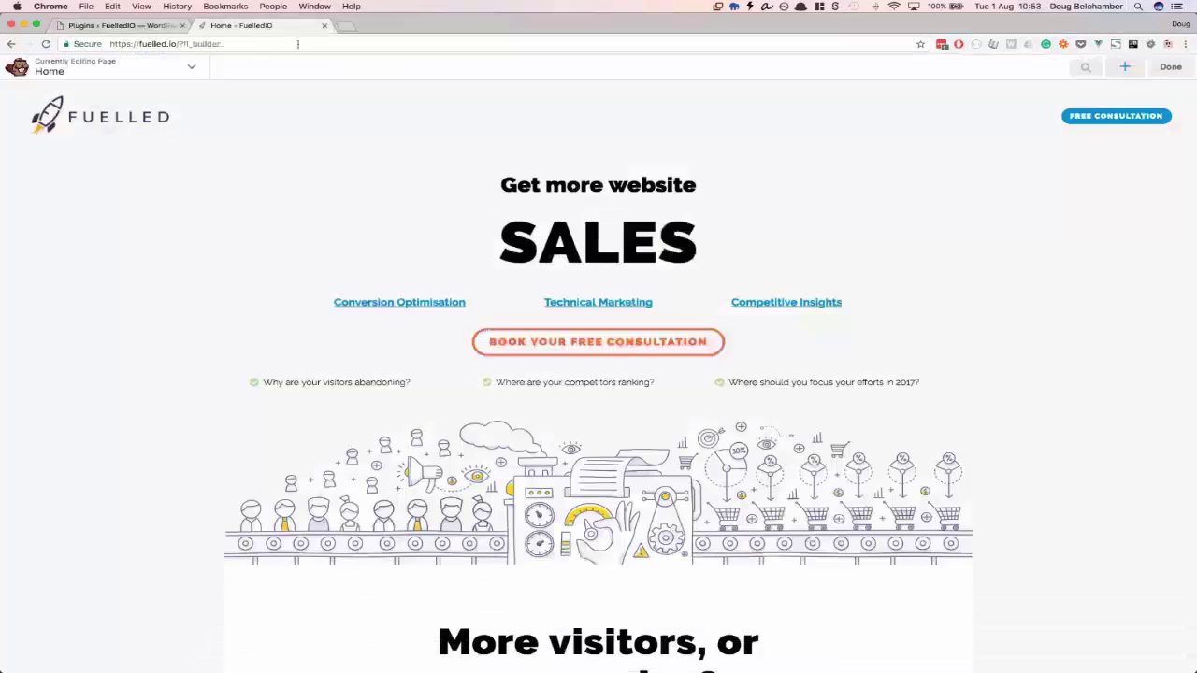
key(super+u)
click(489, 252)
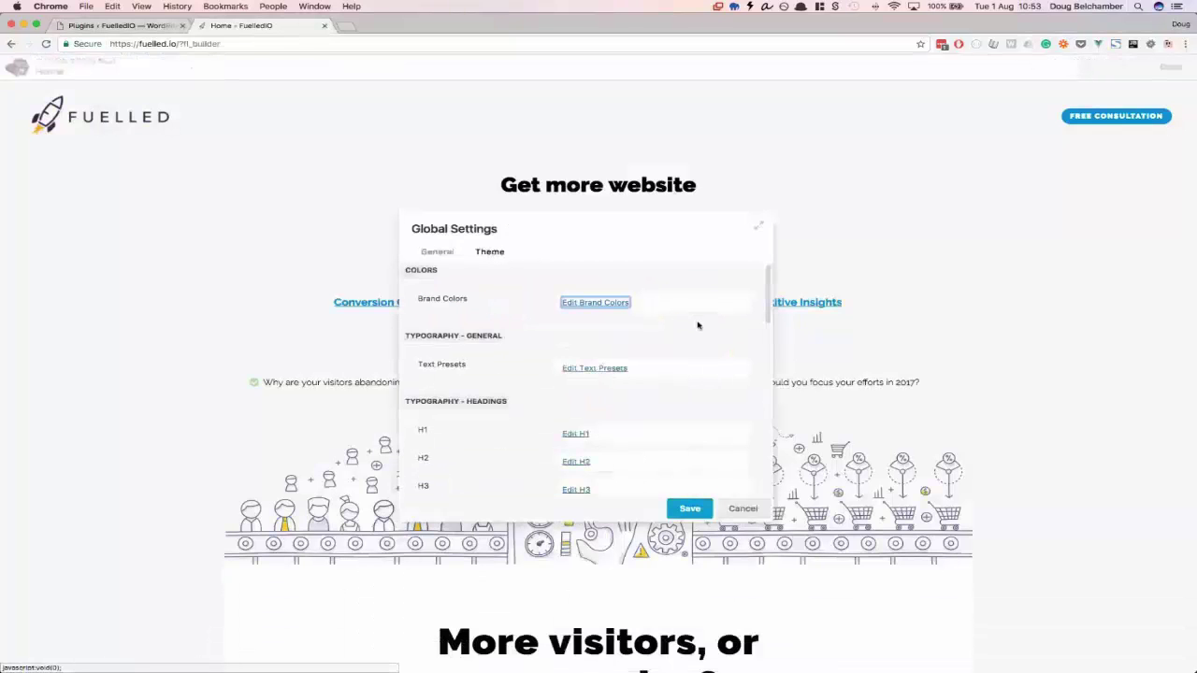
scroll(698, 325, down, 10)
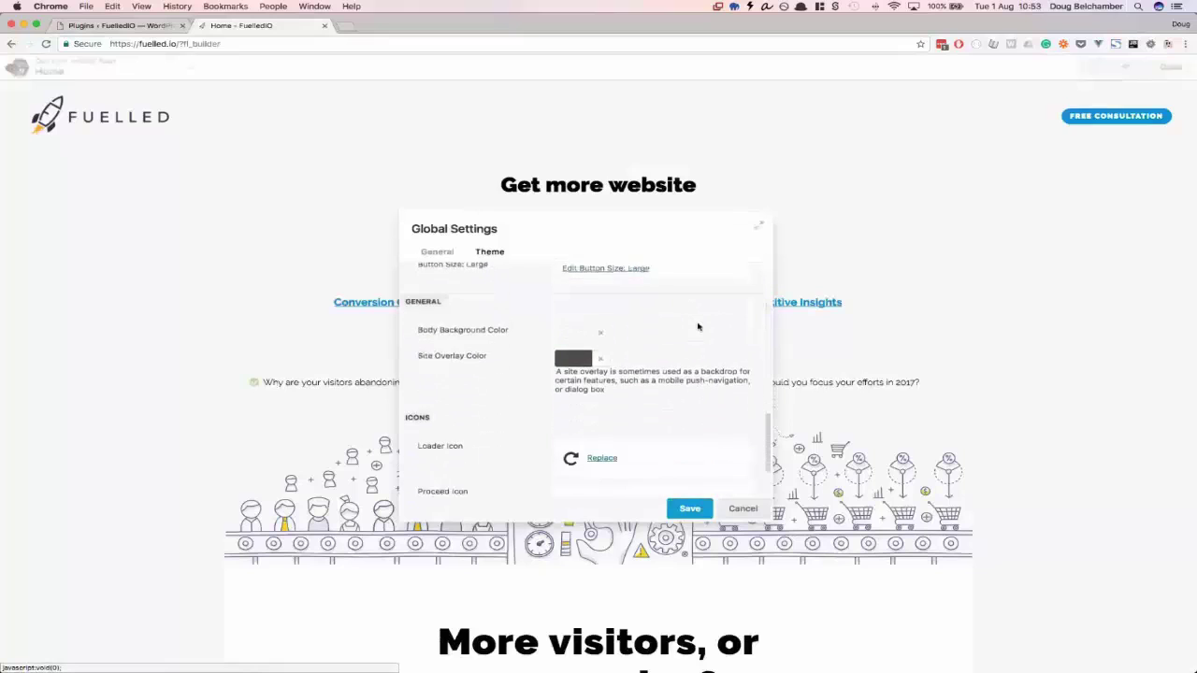
scroll(698, 325, up, 10)
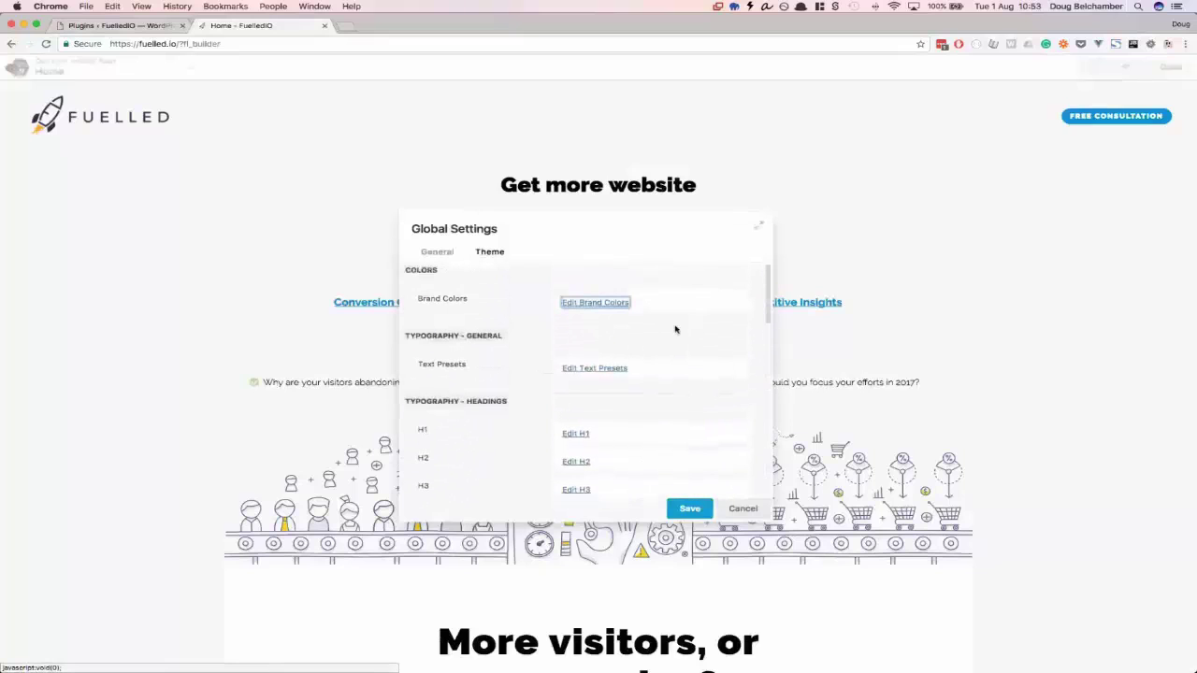
Step: Change the Brand Primary colour to magenta (#e200cc) in the Brand Colors and save the global settings
click(604, 307)
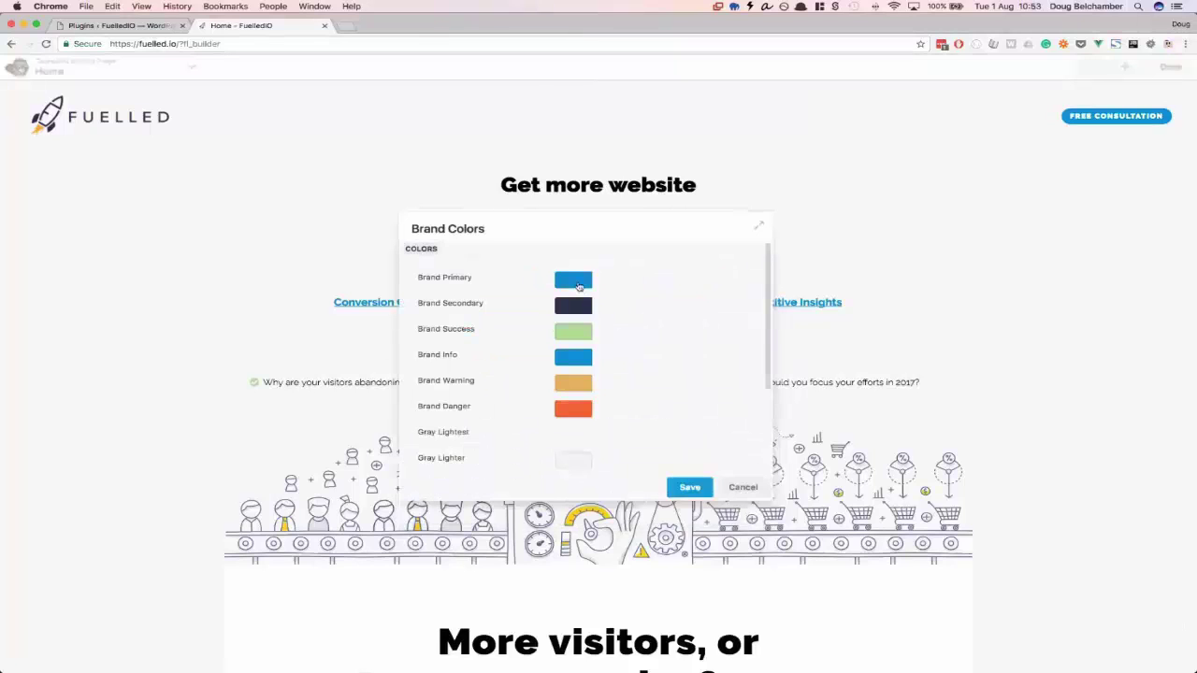
click(579, 287)
double_click(583, 297)
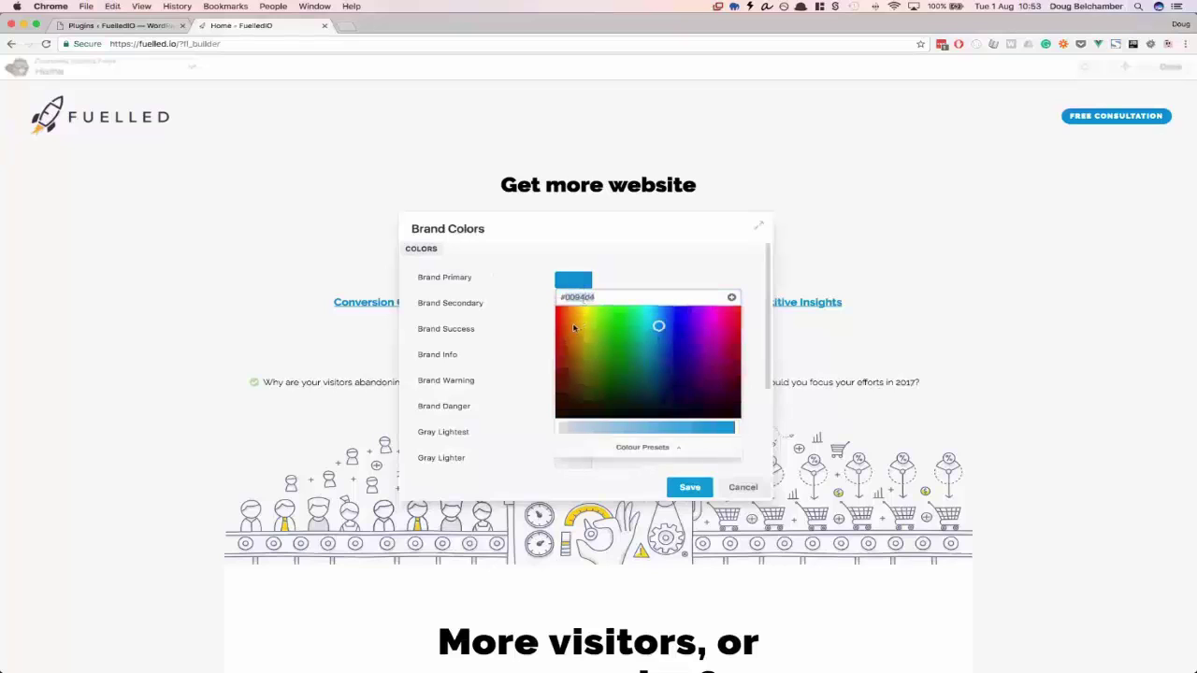
click(715, 319)
click(712, 468)
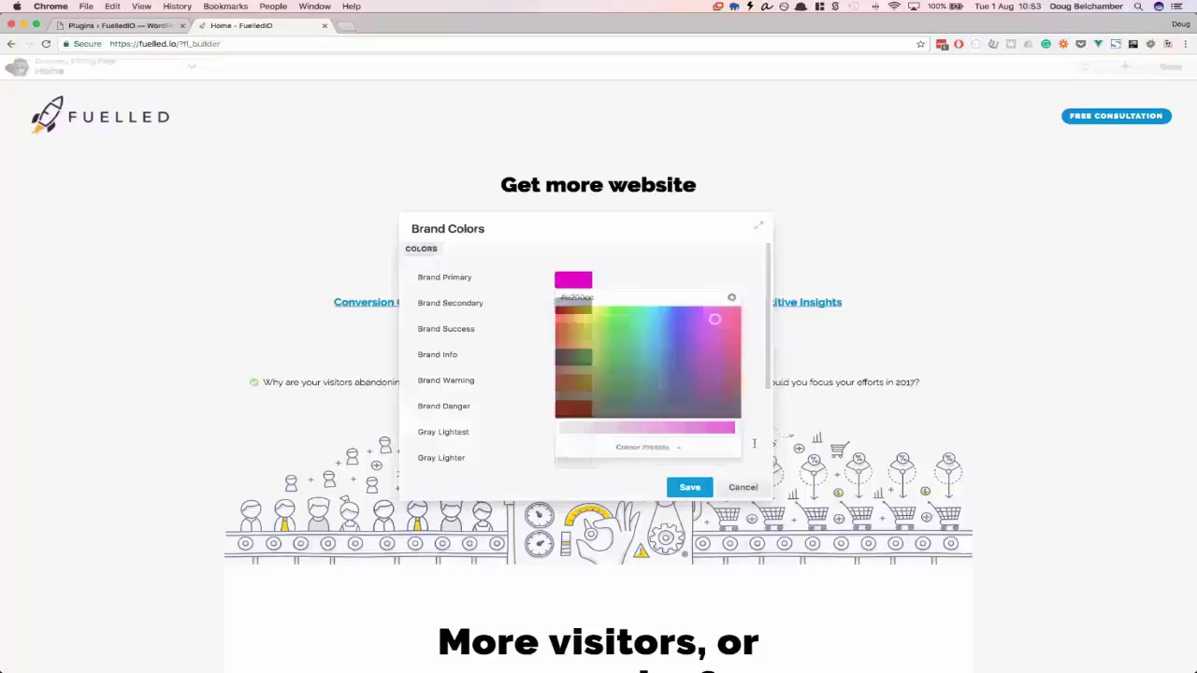
click(690, 488)
click(691, 509)
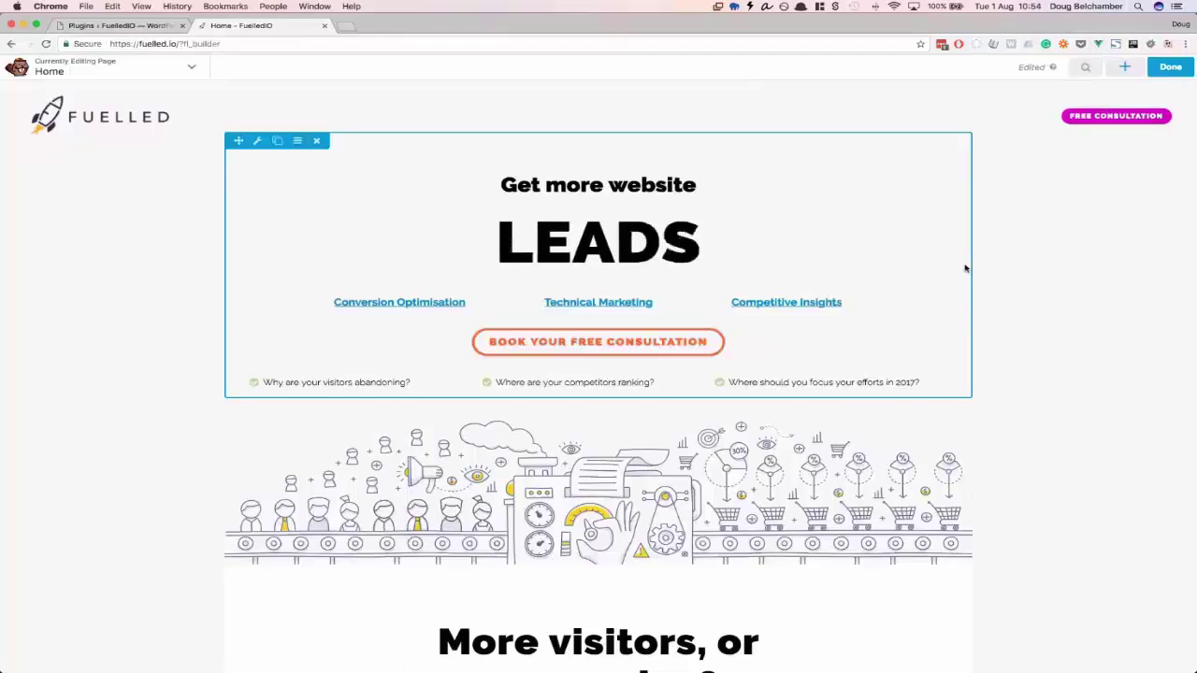
Step: Examine how the brand colour is applied to buttons, list icons and the footer across the homepage
scroll(964, 267, down, 10)
scroll(964, 268, down, 20)
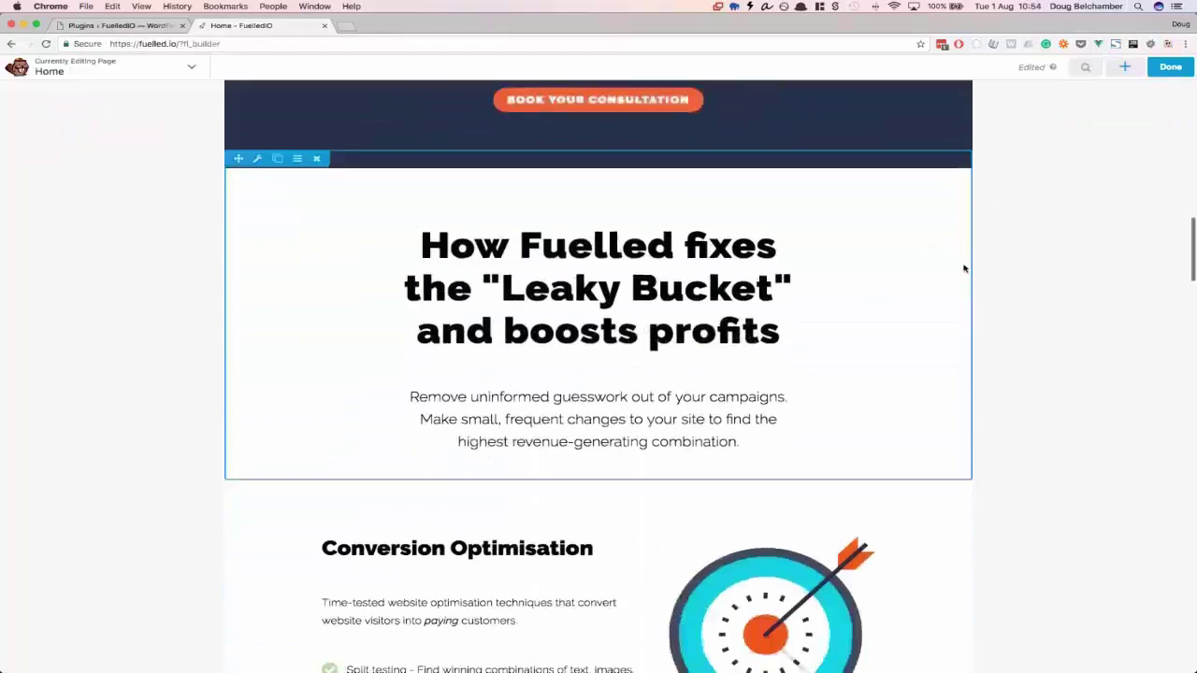
scroll(964, 267, down, 10)
scroll(965, 268, up, 4)
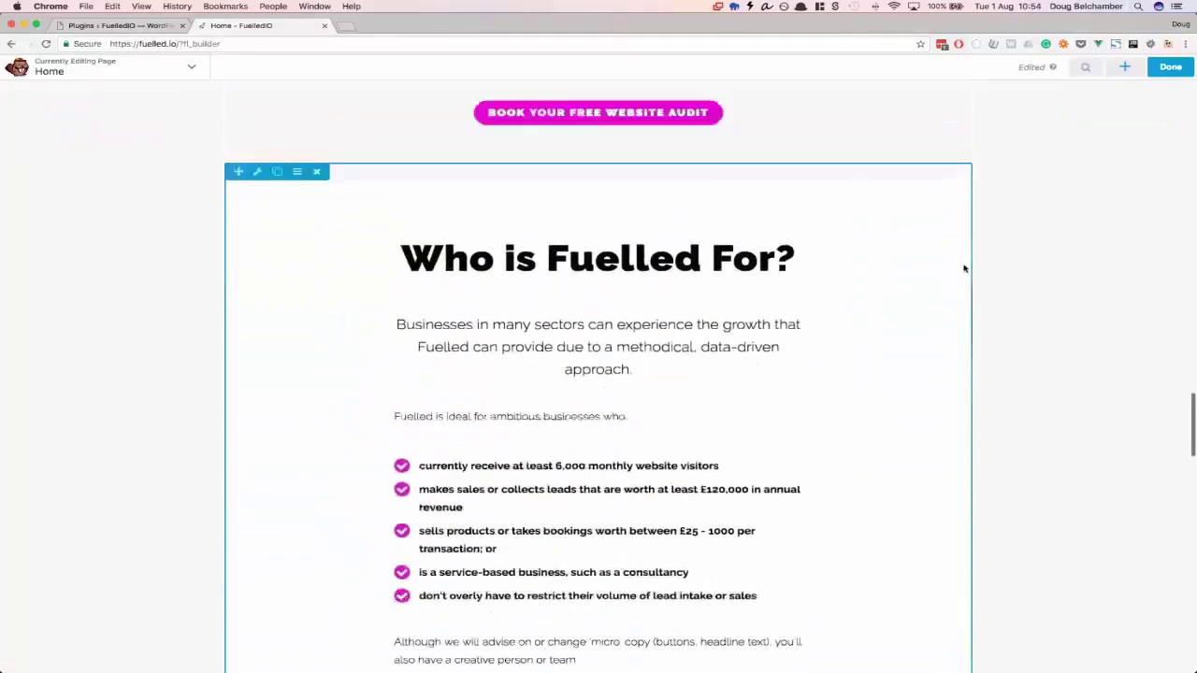
scroll(638, 281, down, 2)
scroll(542, 418, down, 5)
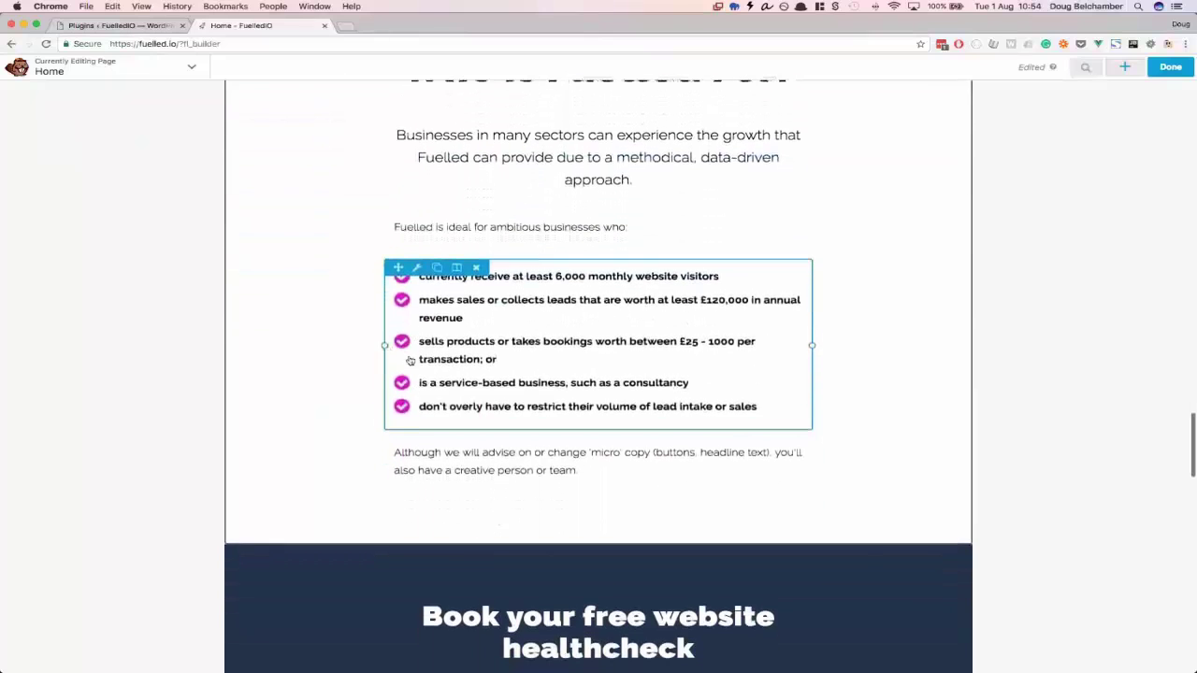
scroll(1049, 410, down, 10)
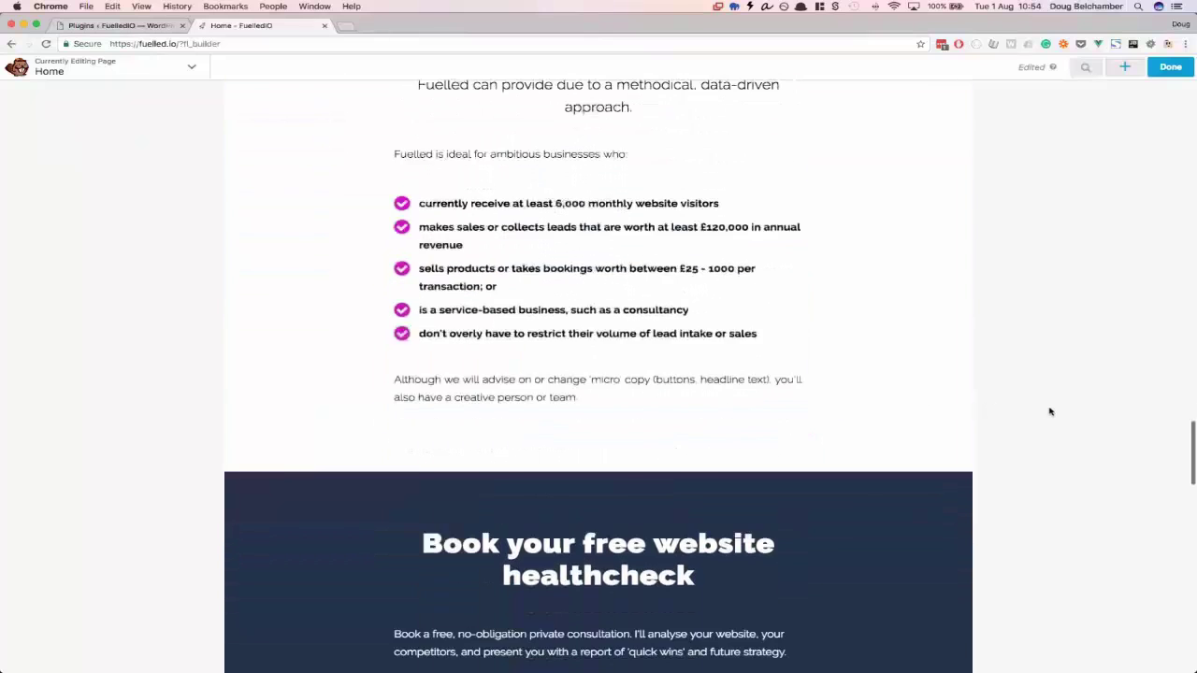
scroll(1049, 412, down, 5)
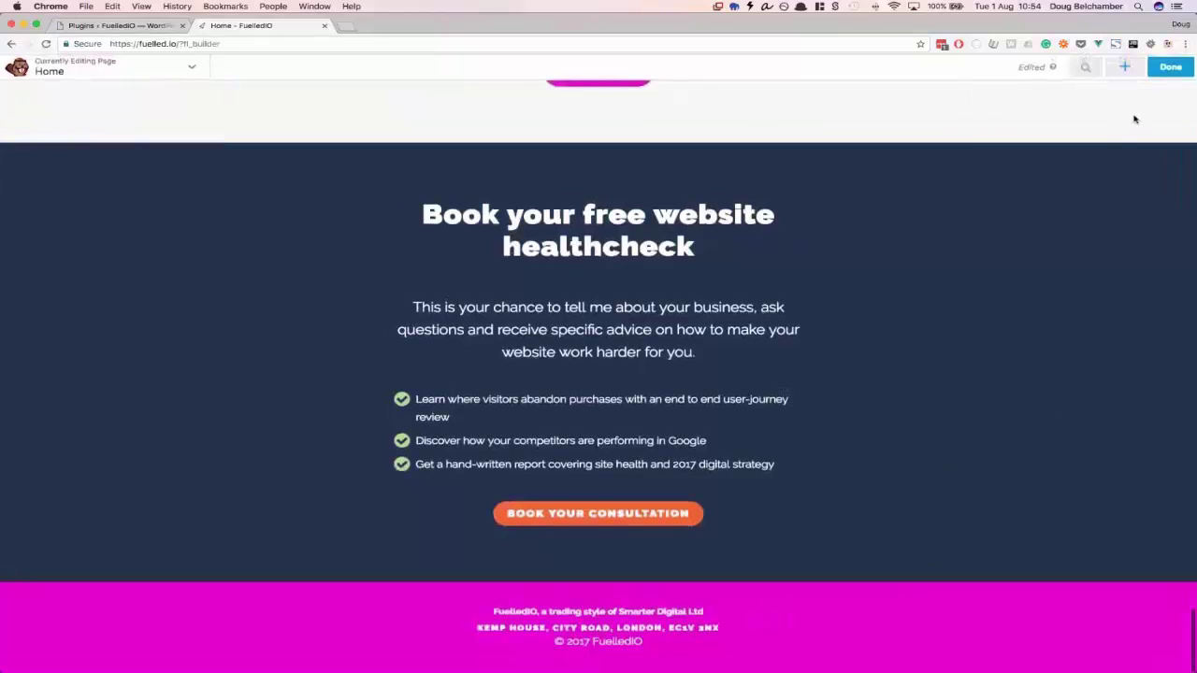
Step: Restore the Brand Primary colour to its original blue in the theme's Brand Colors and save the global settings
key(super+u)
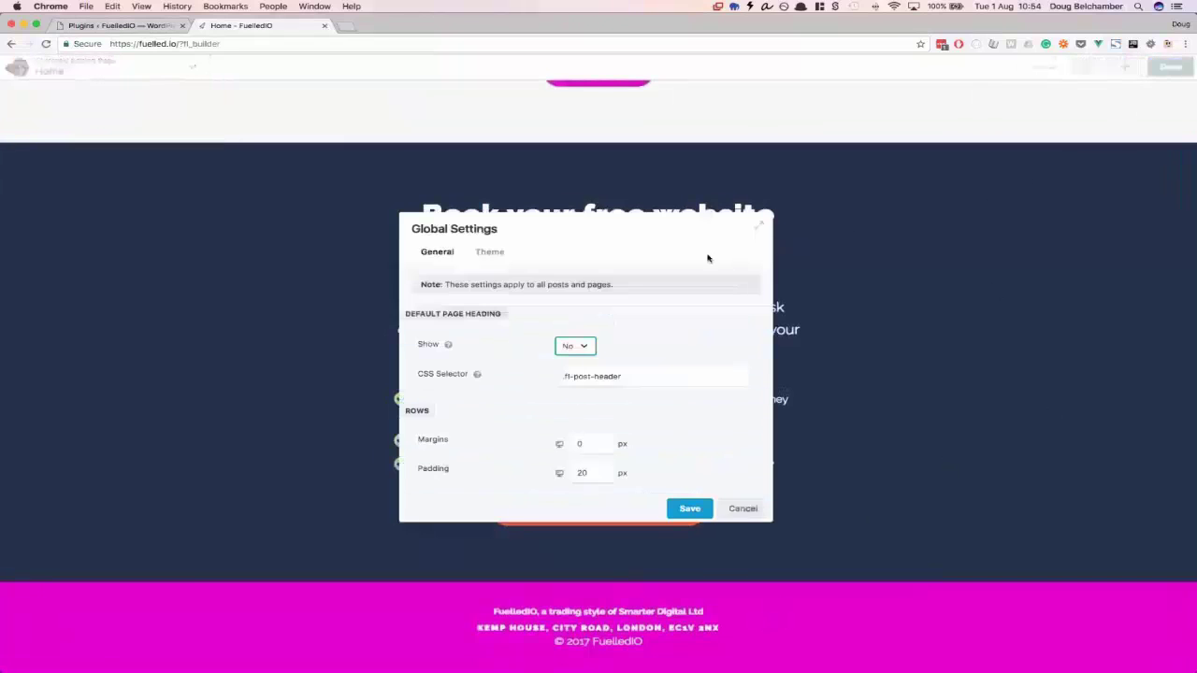
click(489, 251)
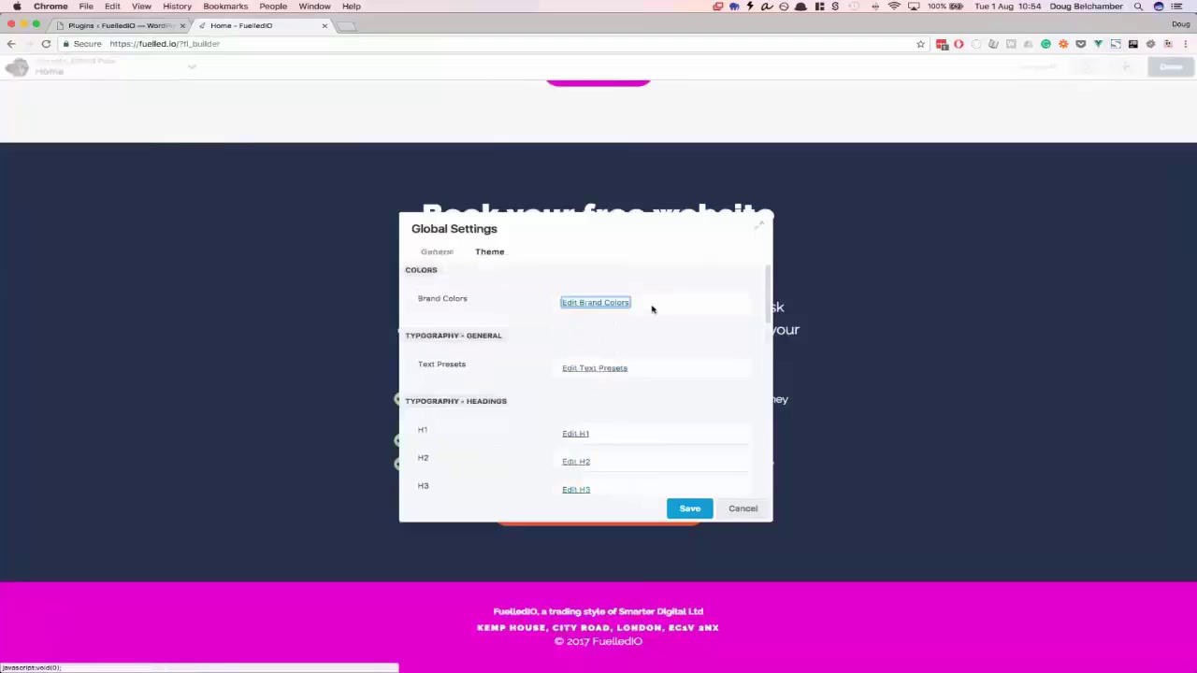
click(610, 306)
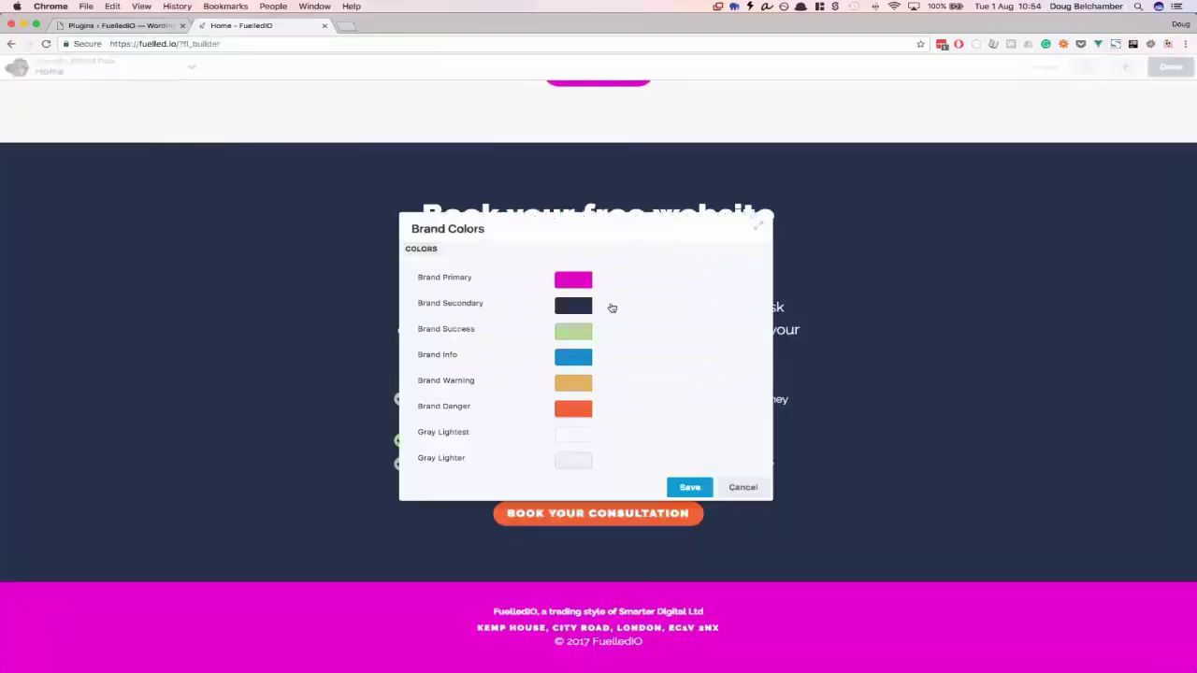
click(573, 280)
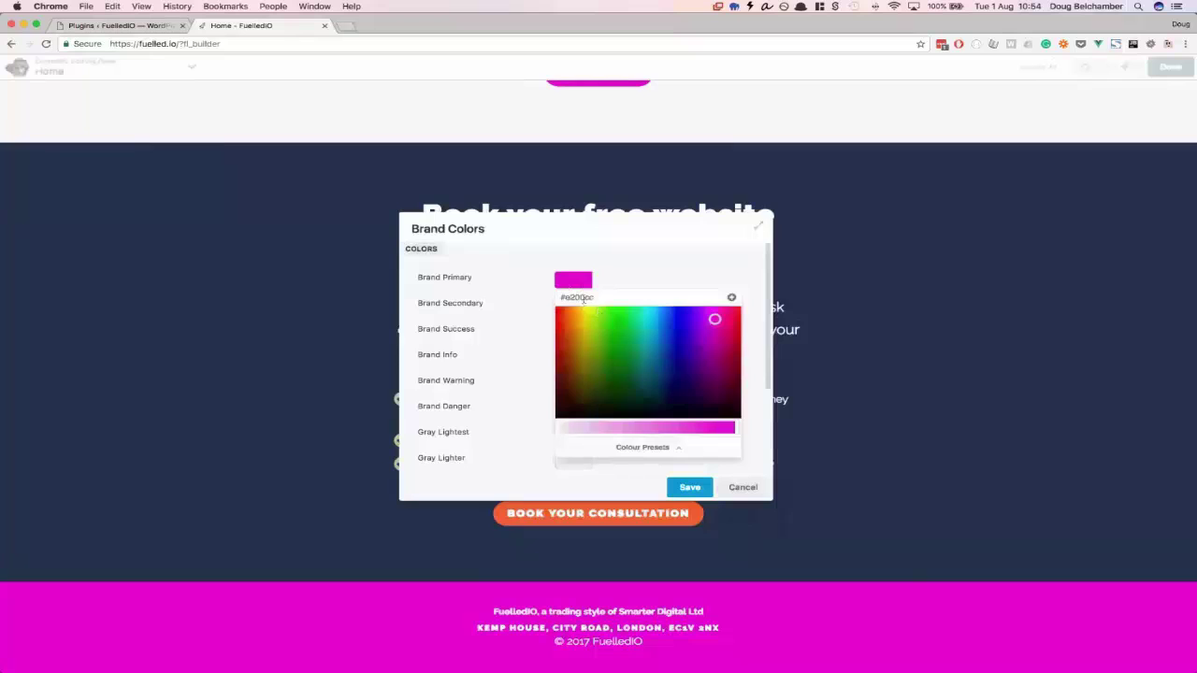
triple_click(580, 297)
text(#0088cc)
click(646, 272)
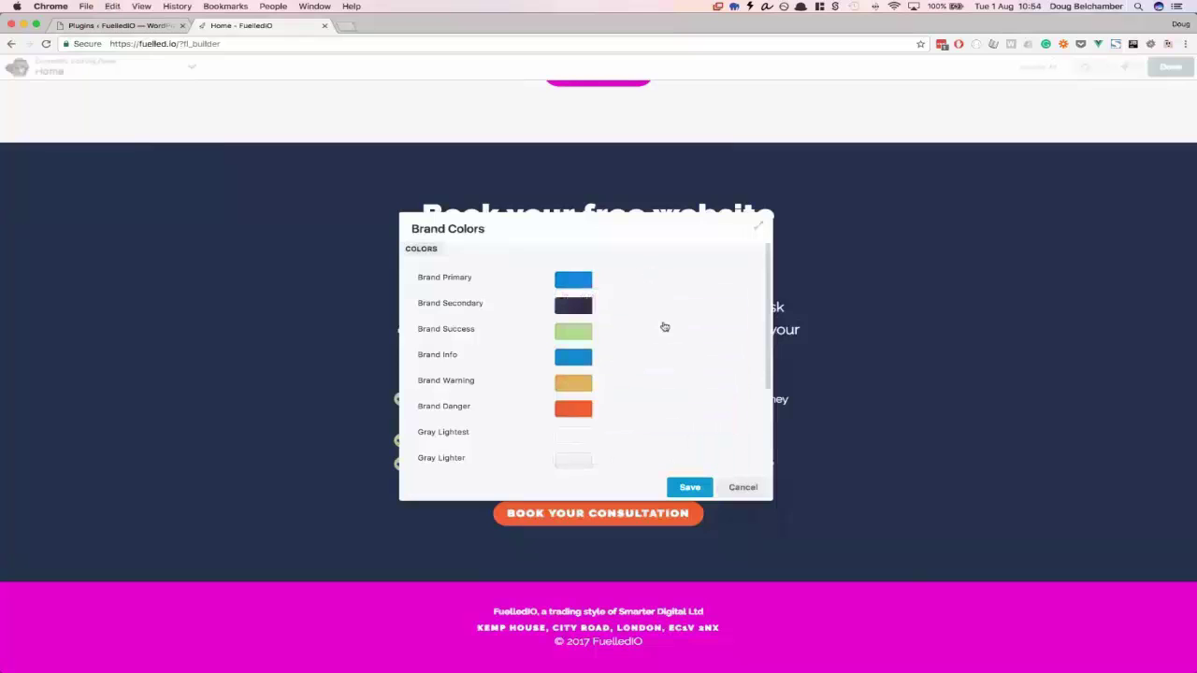
click(689, 487)
click(687, 509)
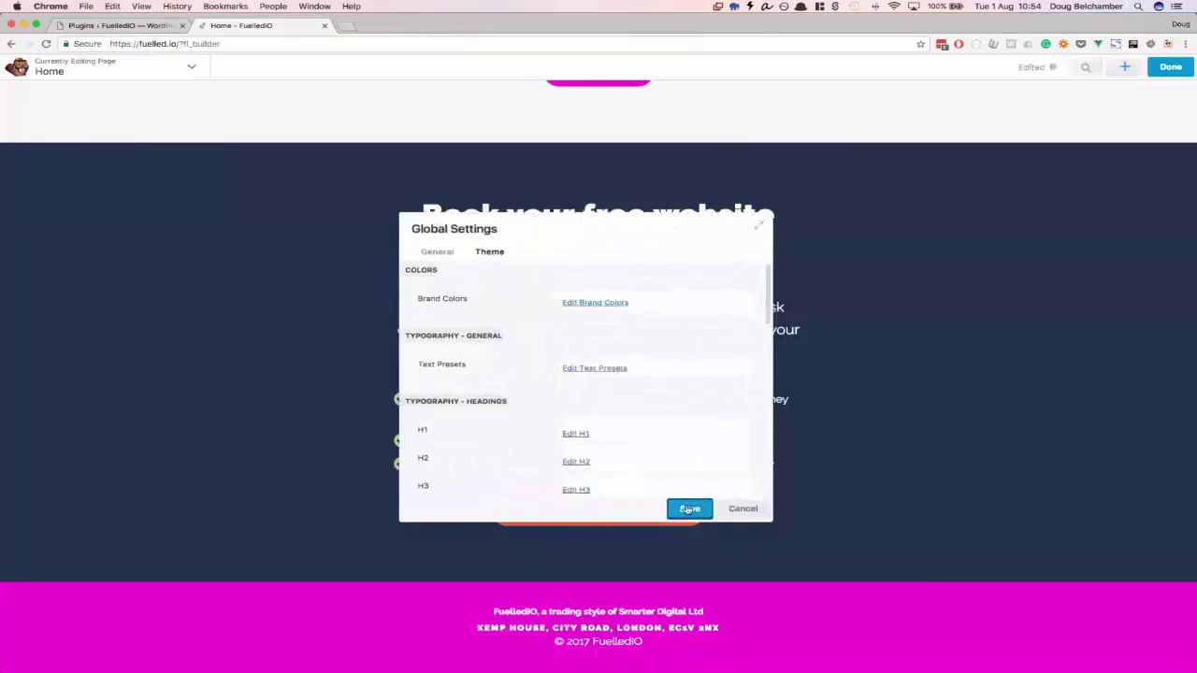
Step: Check the brand colour on the "Let's Chat" button and the footer near the end of the homepage
scroll(688, 510, up, 5)
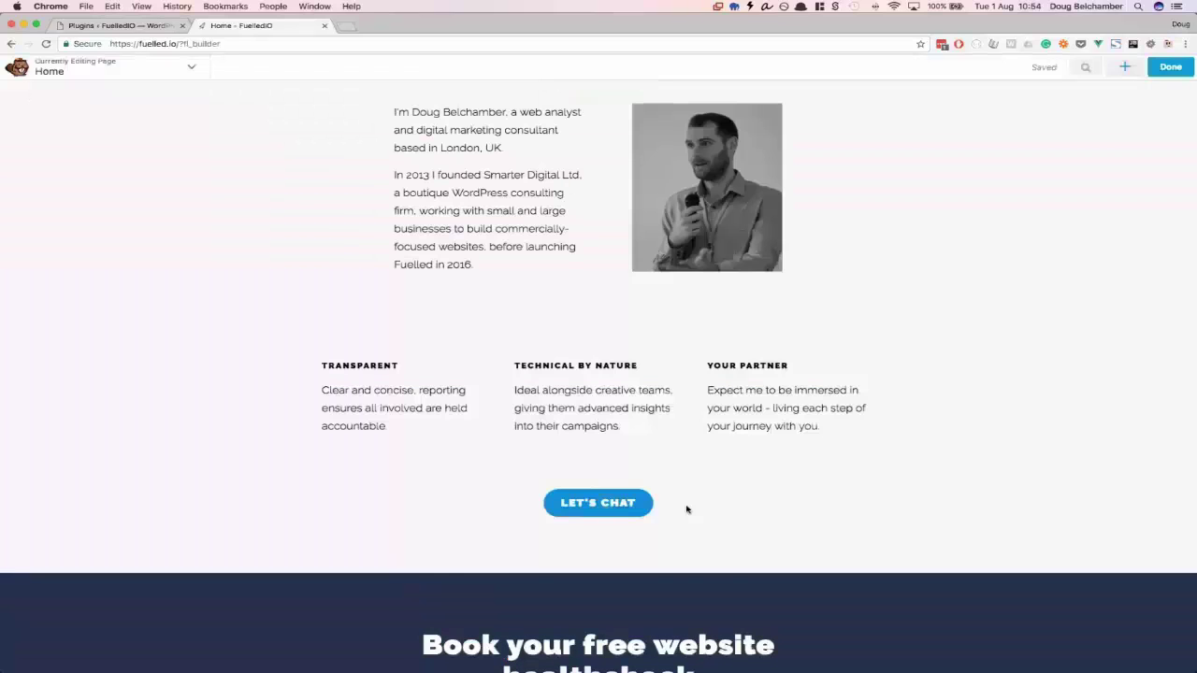
scroll(688, 510, down, 5)
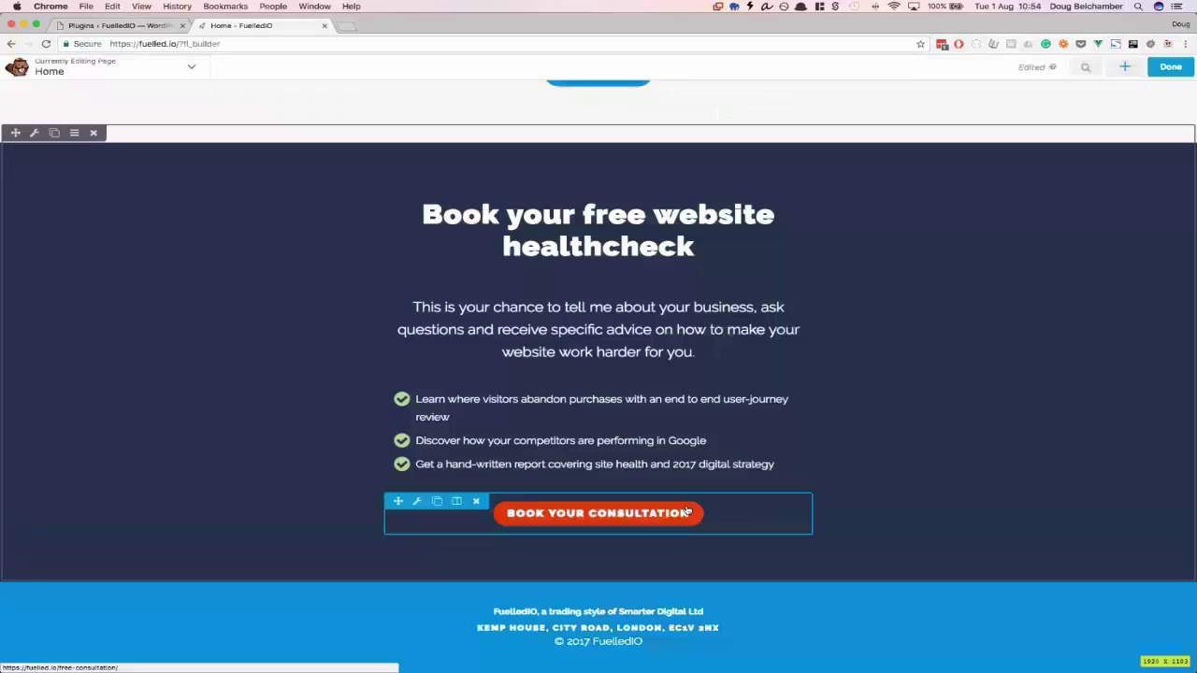
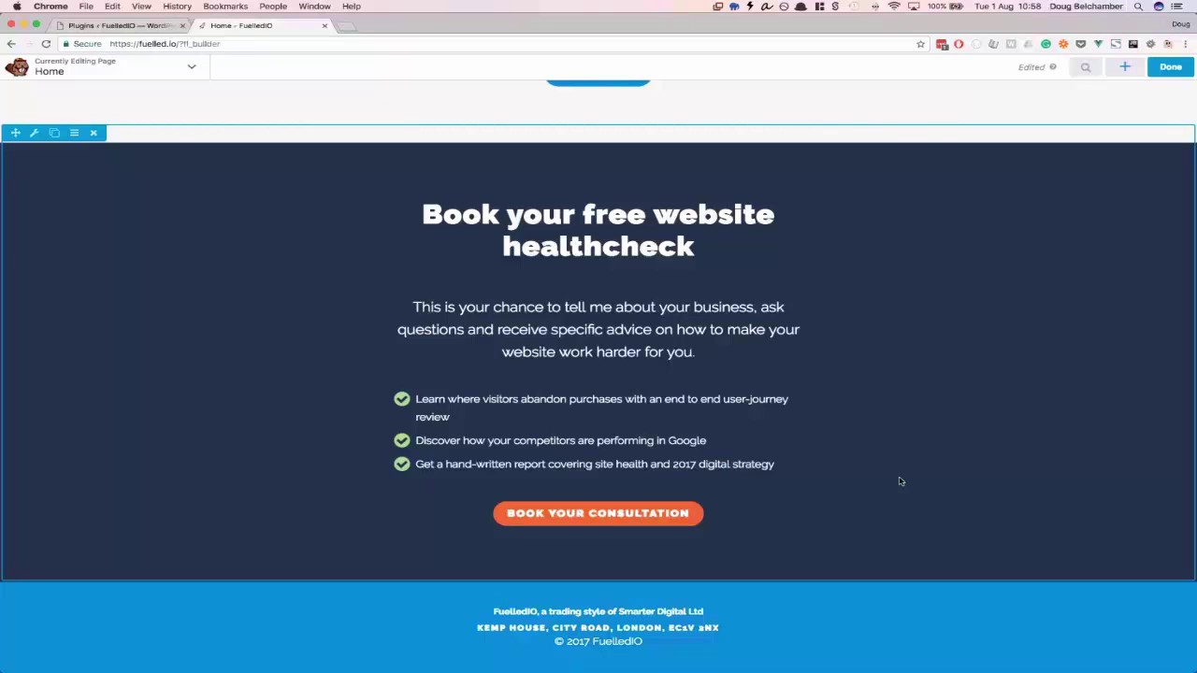
mouse_move(709, 260)
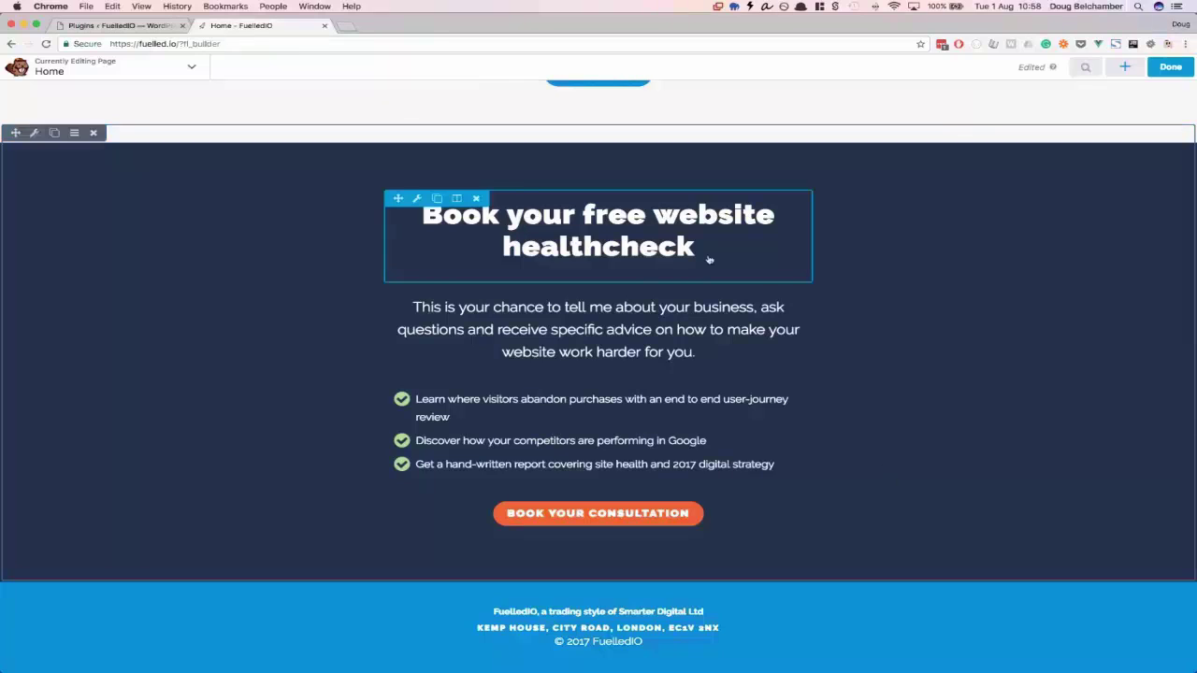
Step: Return to the WordPress plugins list and highlight the Beaver Builder Plugin and Beaver Themer entries
click(132, 27)
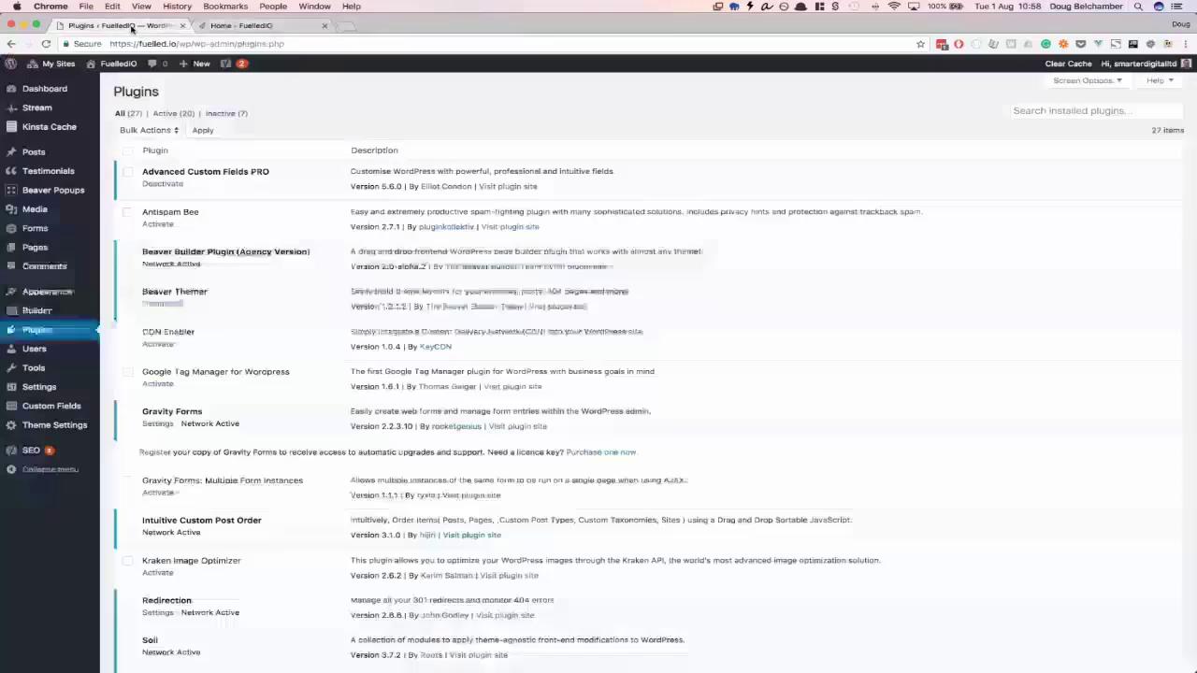
scroll(213, 182, down, 1)
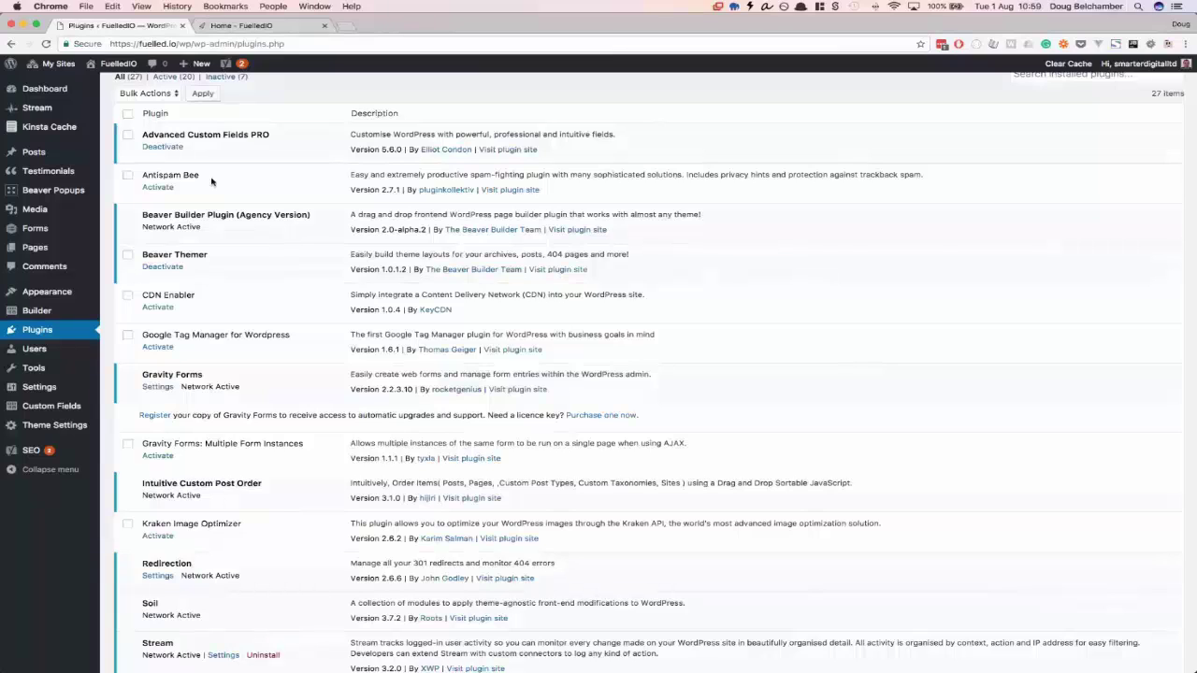
triple_click(222, 255)
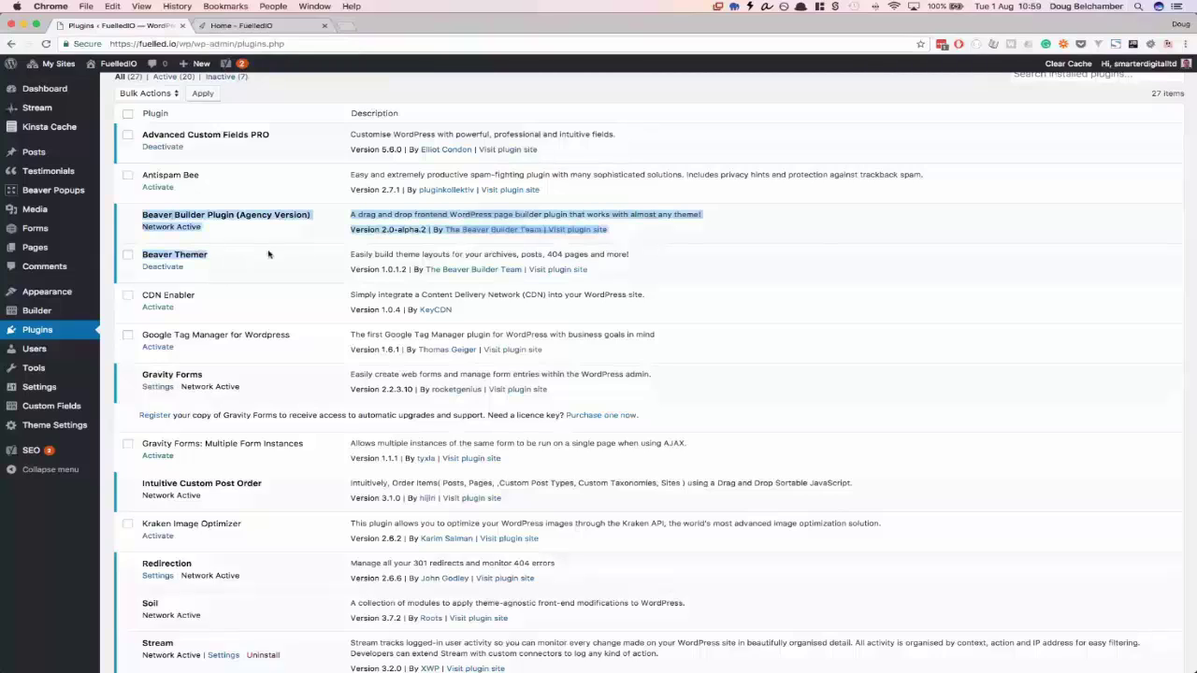
Step: Highlight the Beaver Builder Plugin's version number and the licence key question under Gravity Forms in the plugins list
click(212, 257)
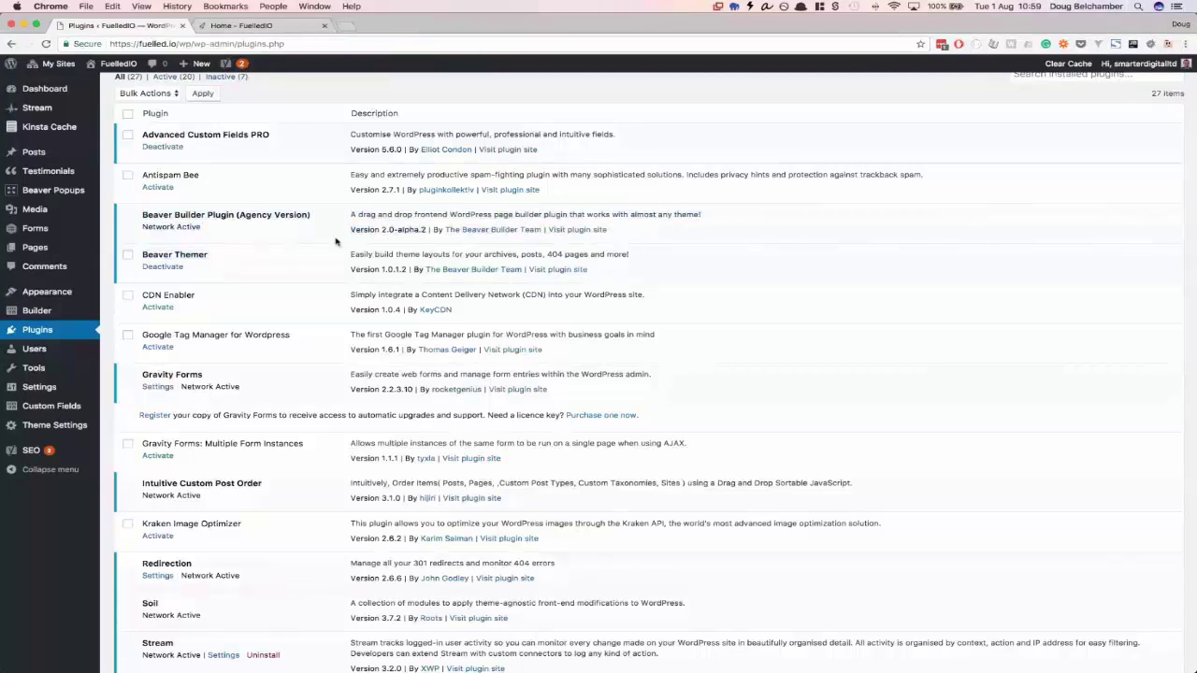
drag(350, 229, 427, 230)
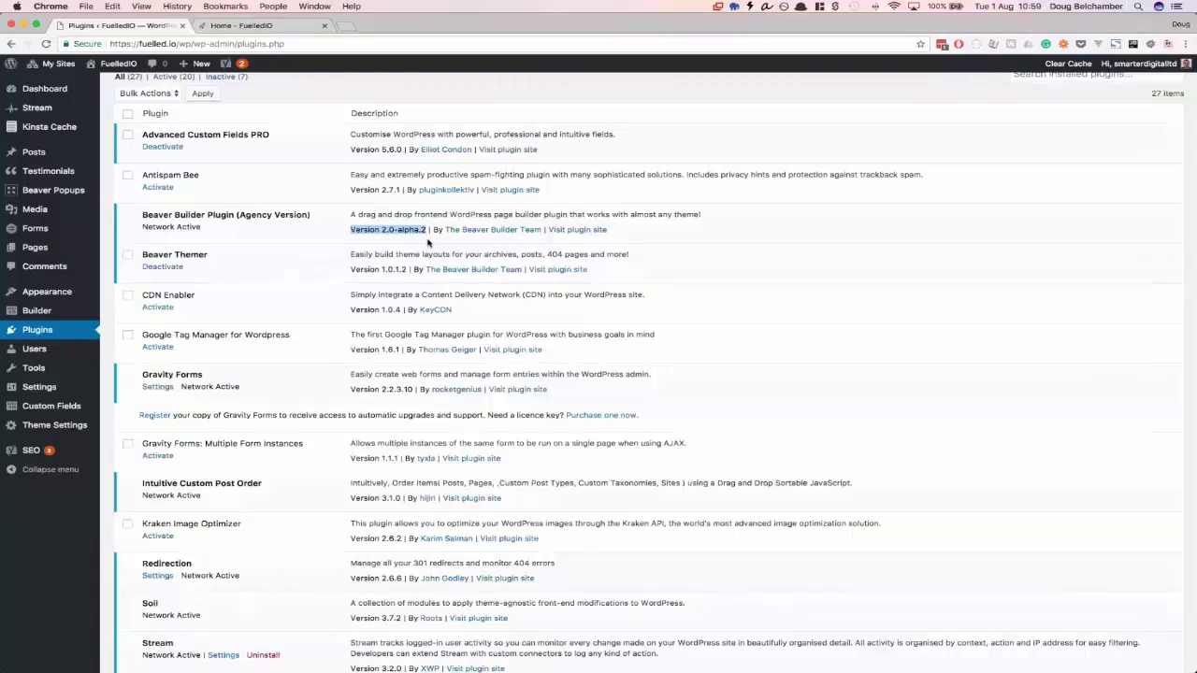
scroll(708, 200, down, 1)
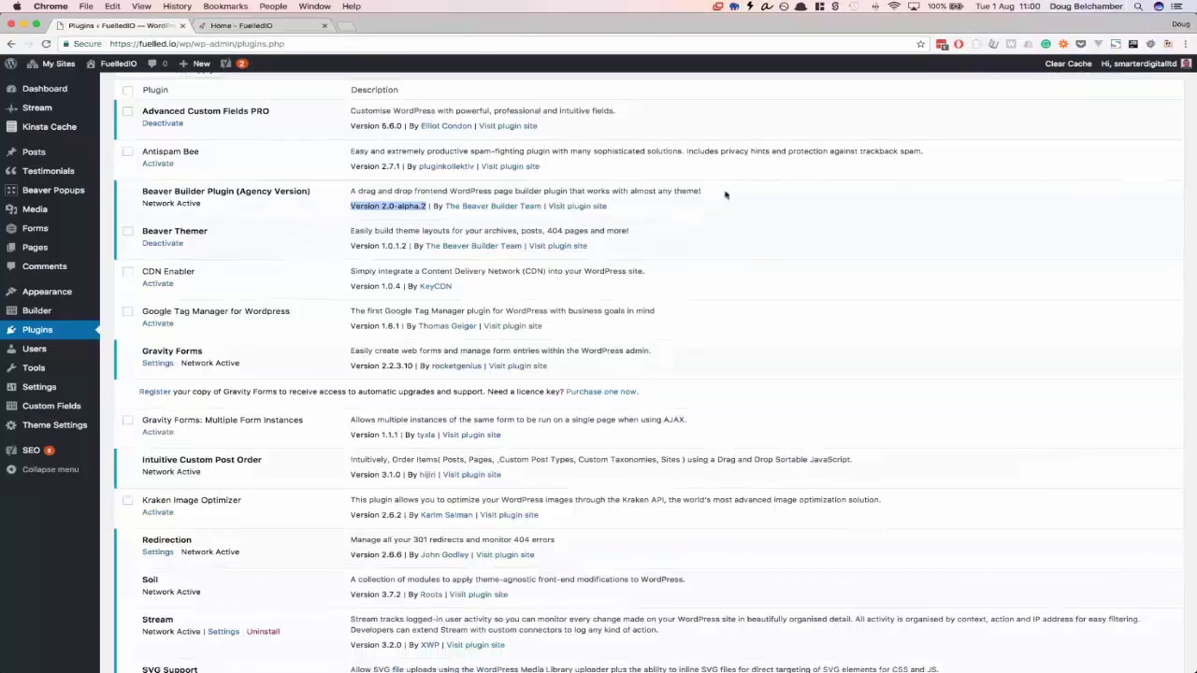
scroll(726, 193, down, 3)
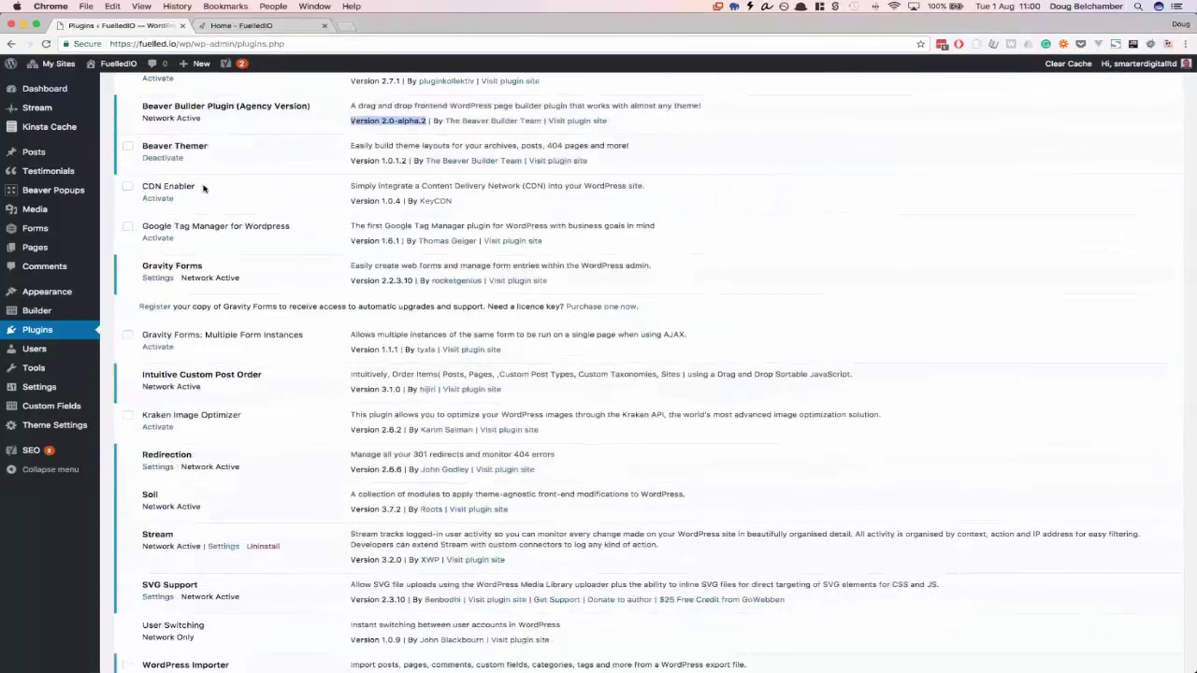
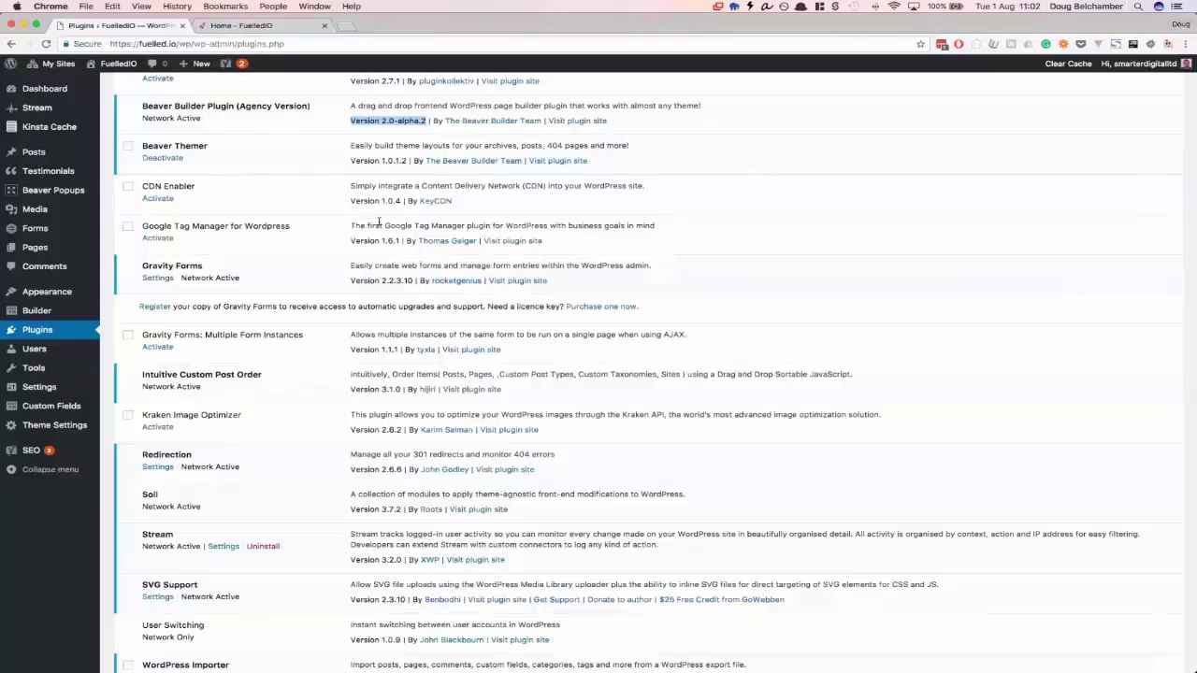
scroll(388, 227, down, 2)
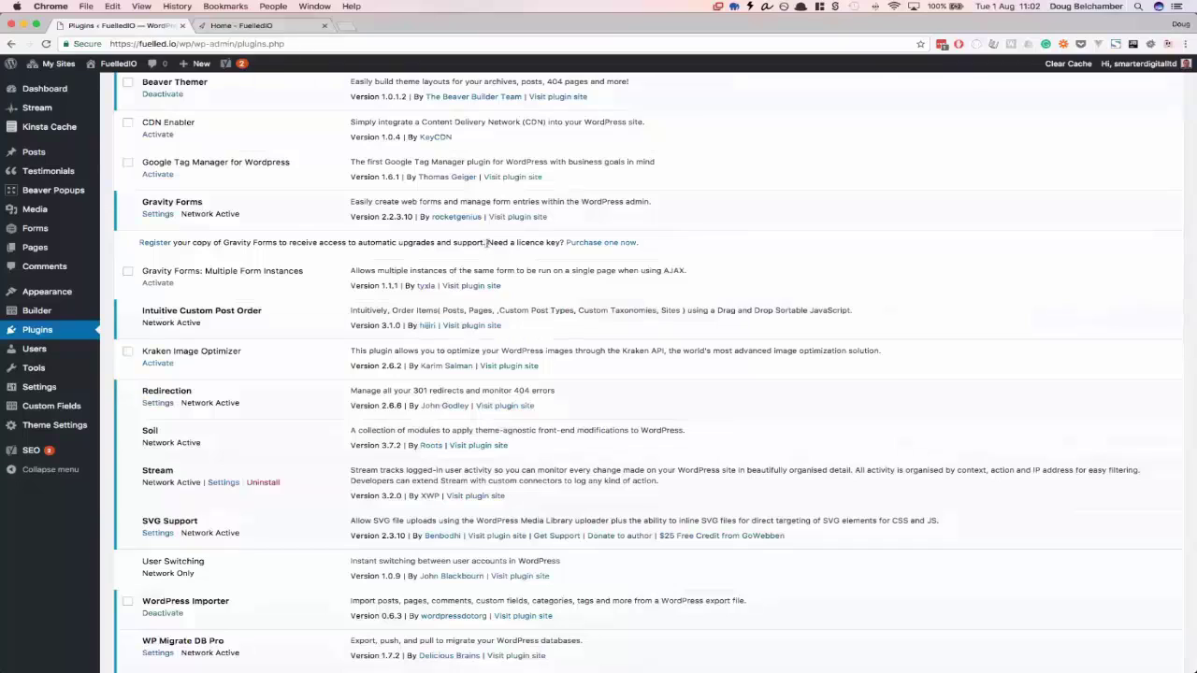
drag(487, 242, 564, 242)
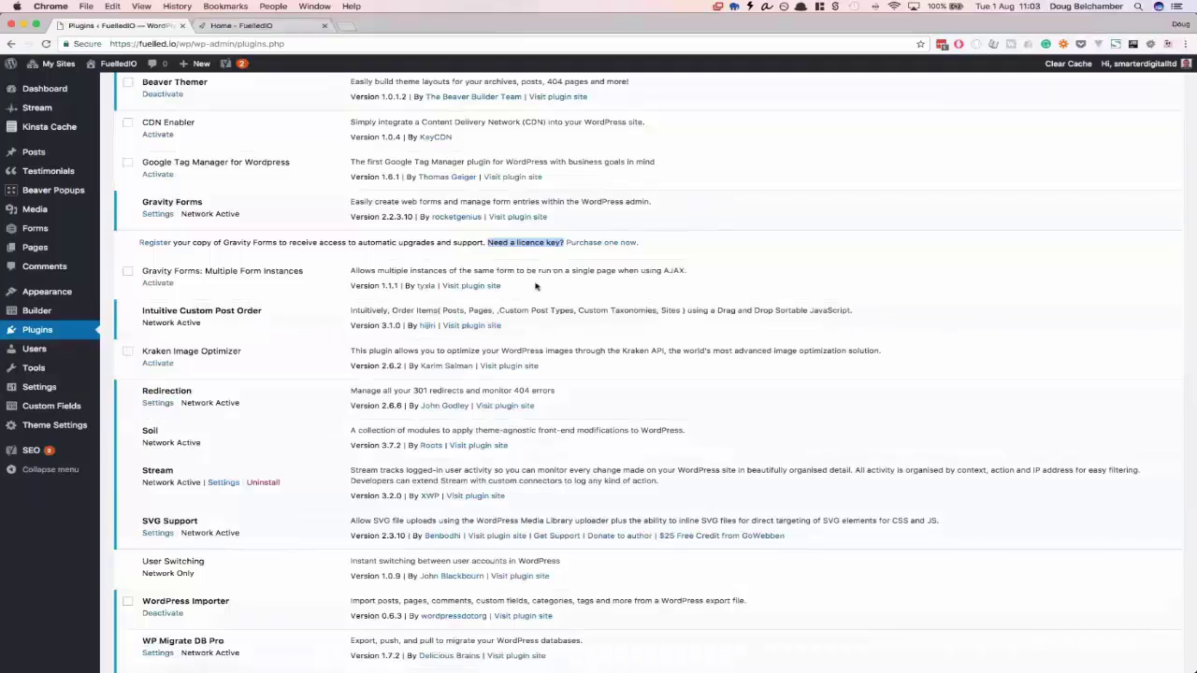
Step: Review the Intuitive Custom Post Order entry and highlight the Kraken Image Optimizer plugin name
scroll(536, 286, down, 2)
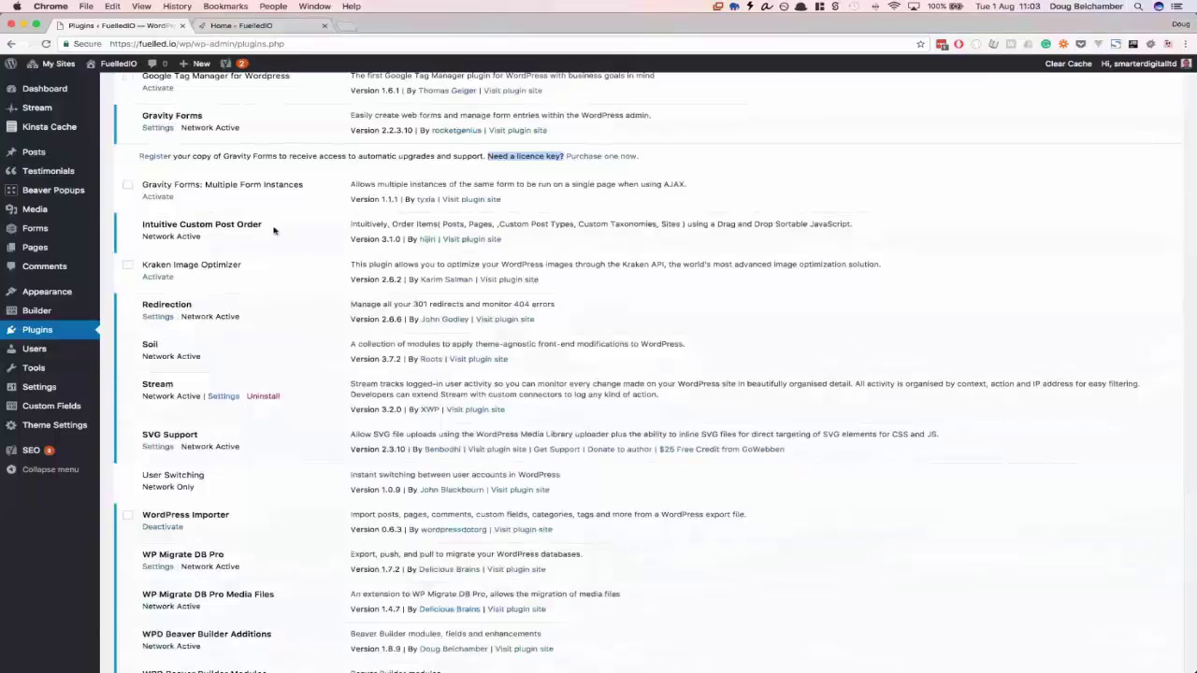
mouse_move(164, 171)
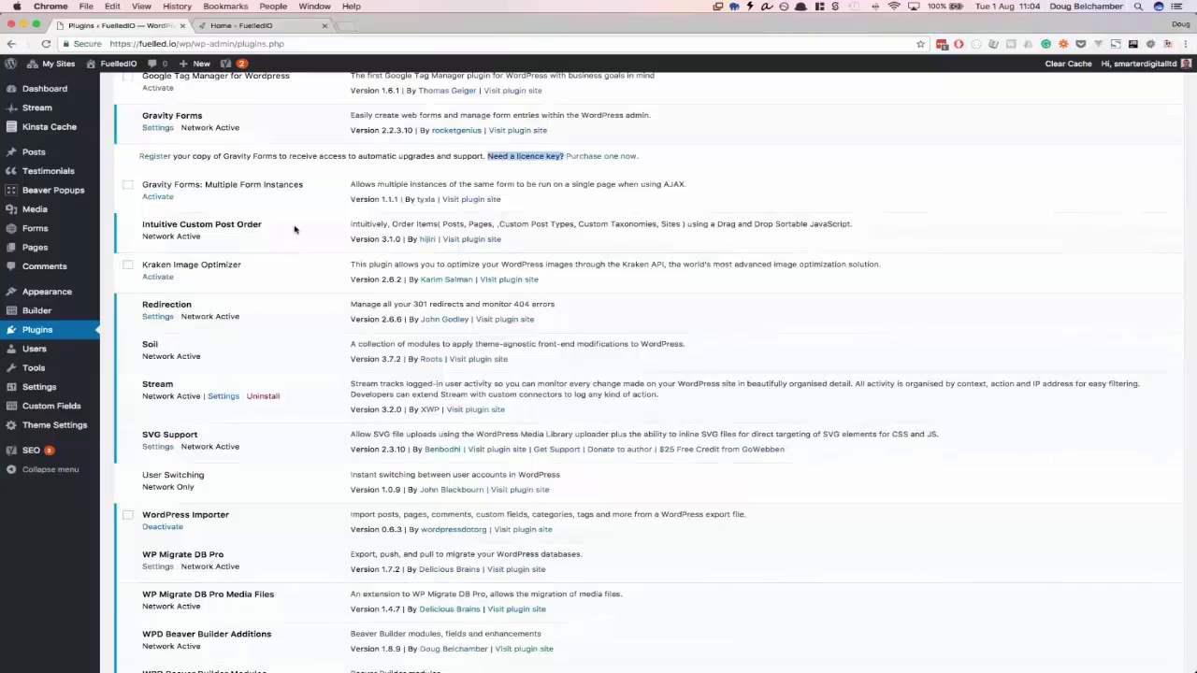
scroll(277, 229, down, 2)
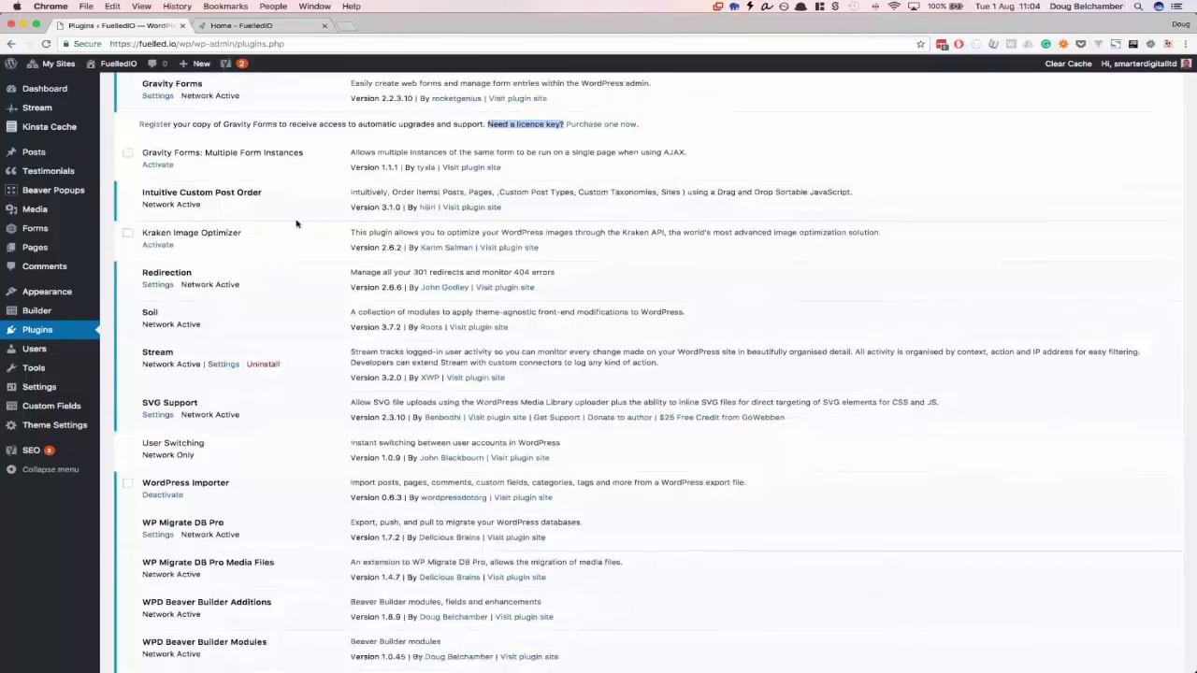
scroll(284, 235, down, 4)
drag(256, 171, 136, 170)
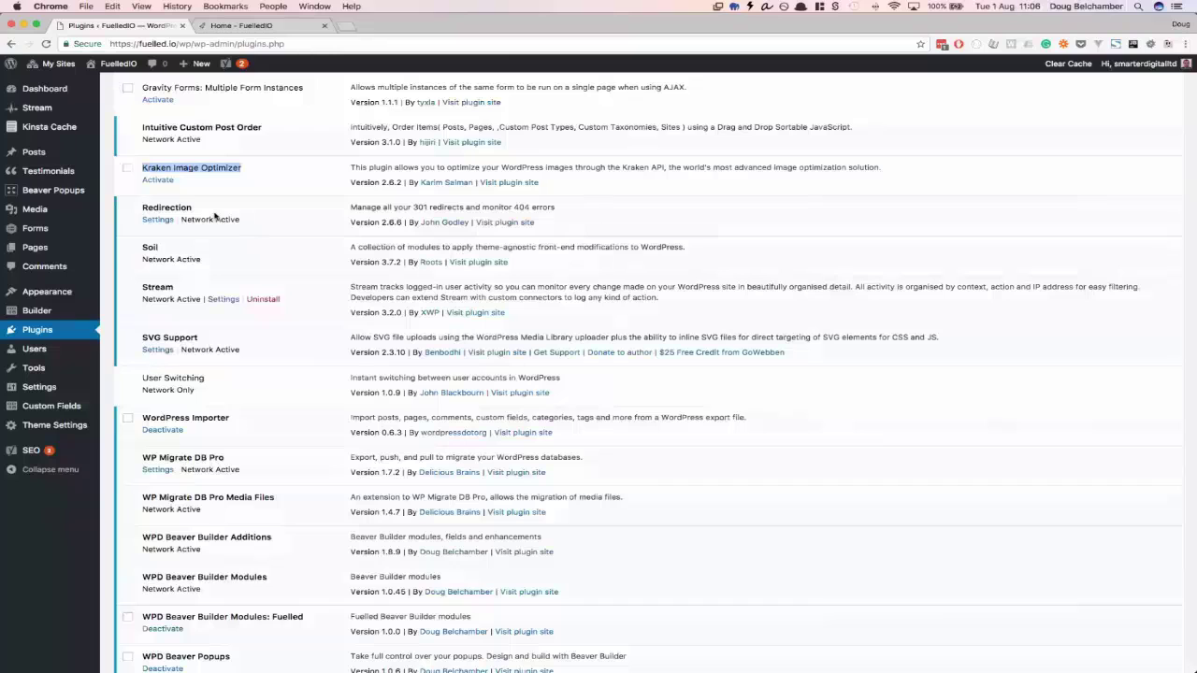
Step: Highlight the Soil plugin entry with its description, and clear the selection
scroll(215, 216, down, 1)
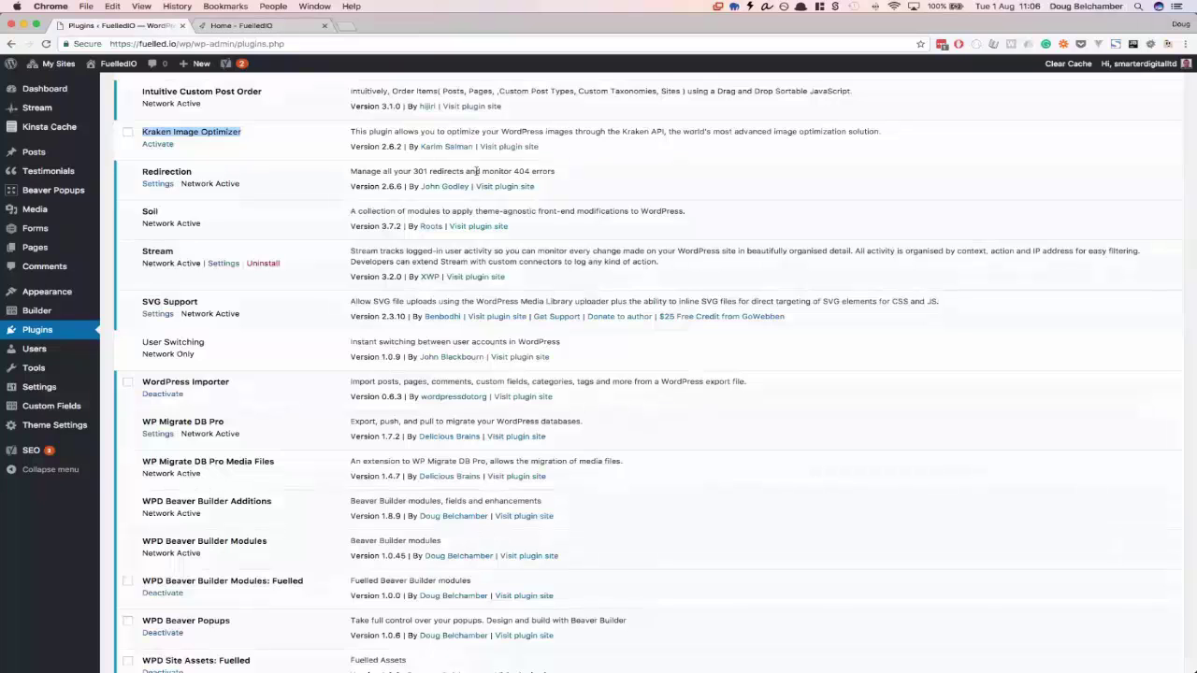
scroll(566, 146, down, 3)
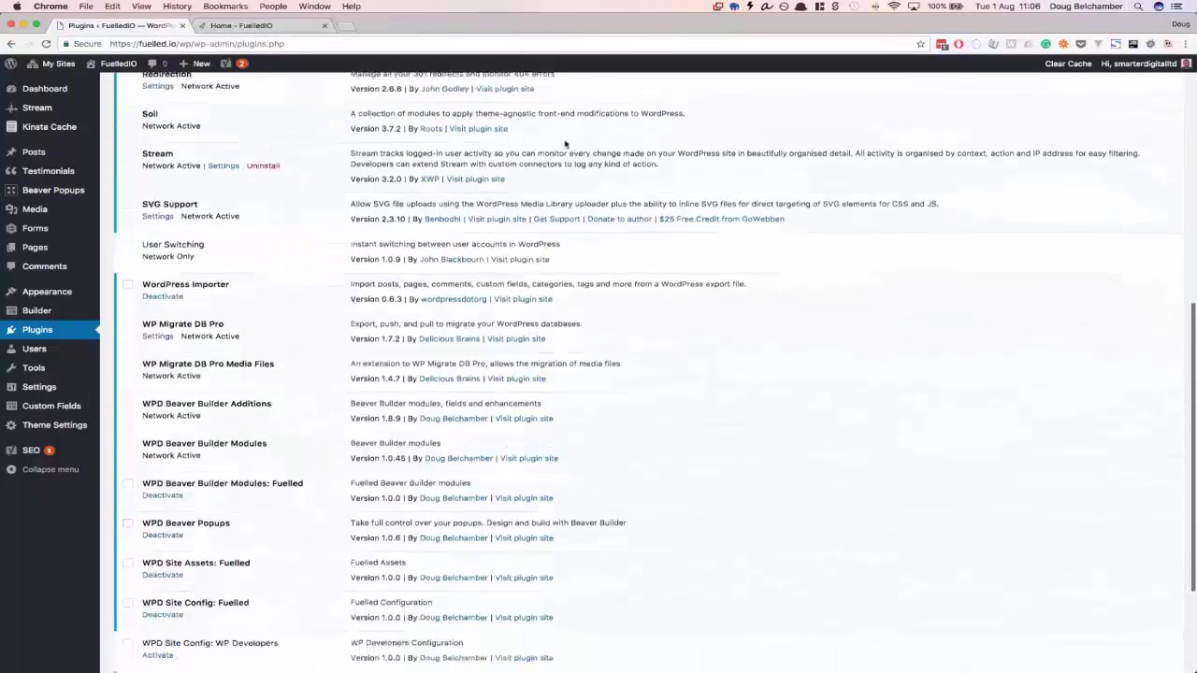
drag(512, 129, 140, 112)
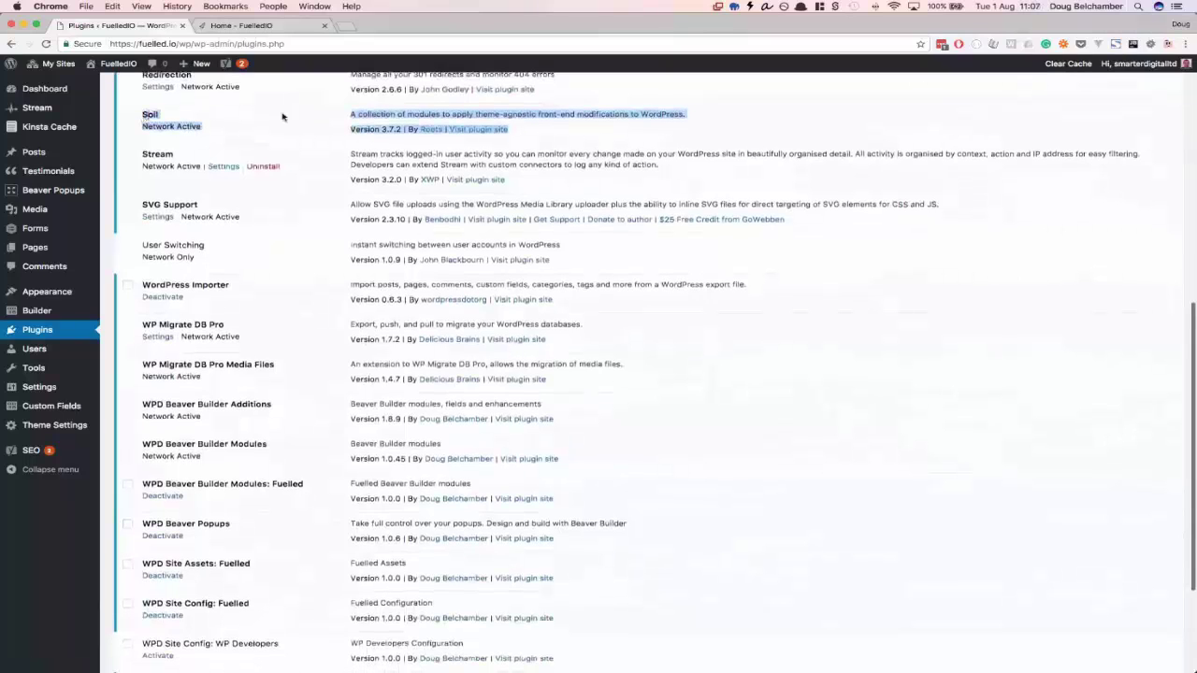
click(449, 114)
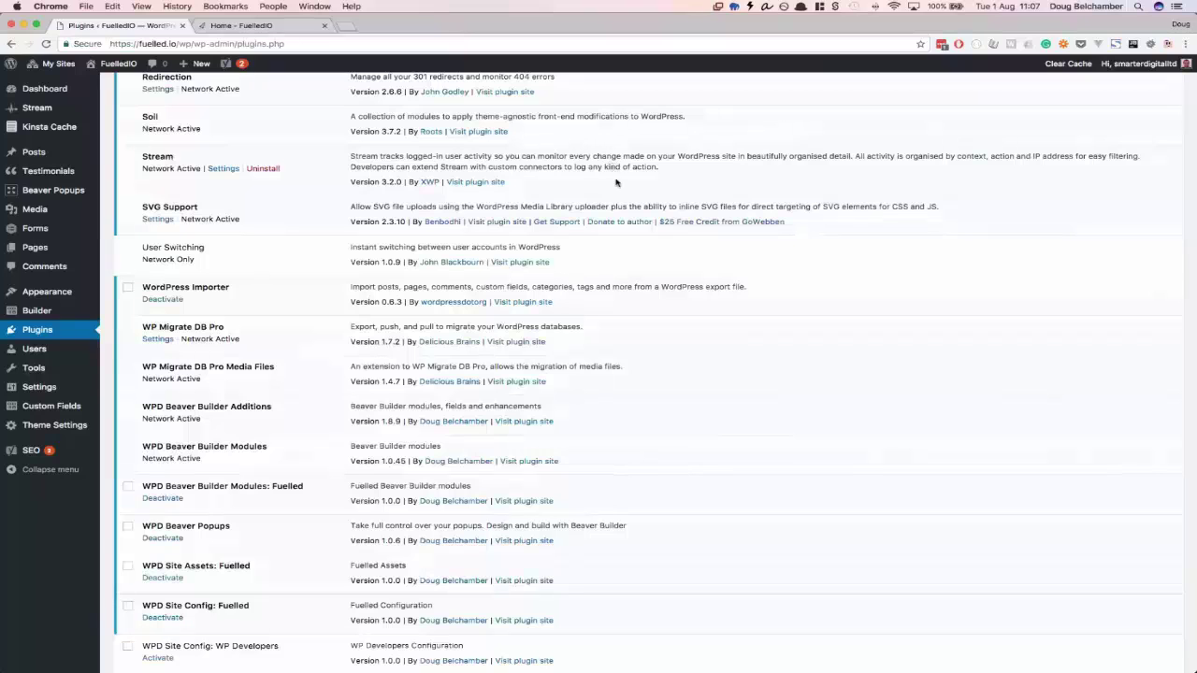
Step: Review the Stream and SVG Support entries and highlight the User Switching plugin name
scroll(616, 182, down, 1)
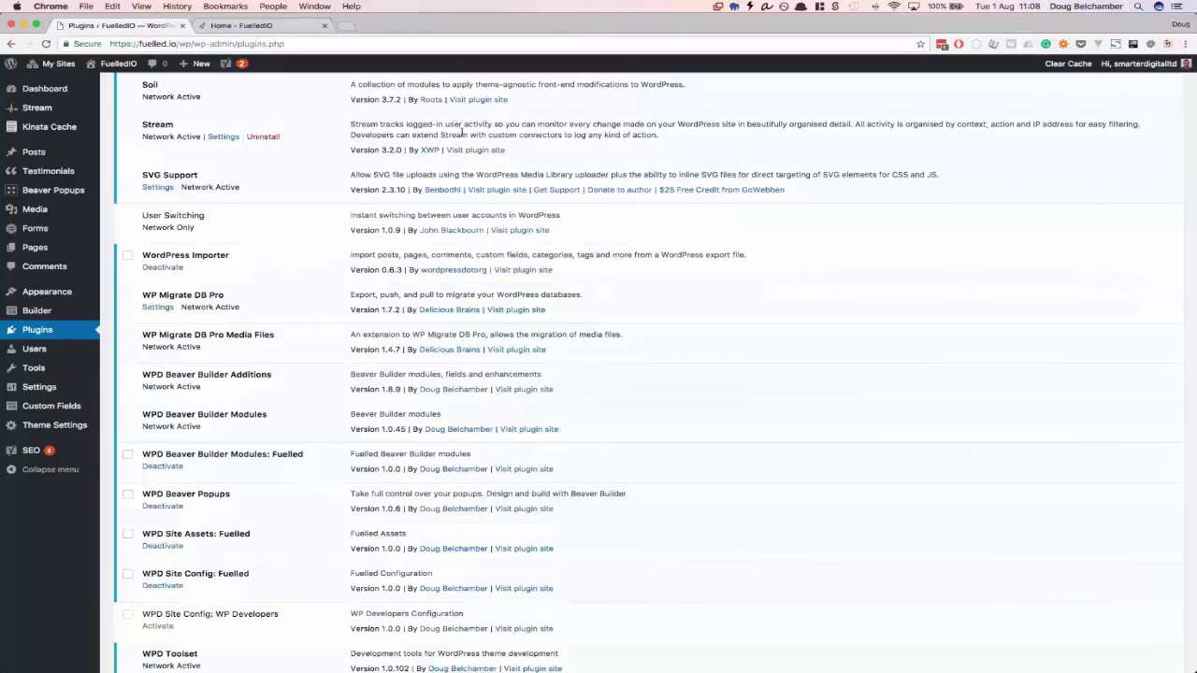
scroll(461, 132, down, 1)
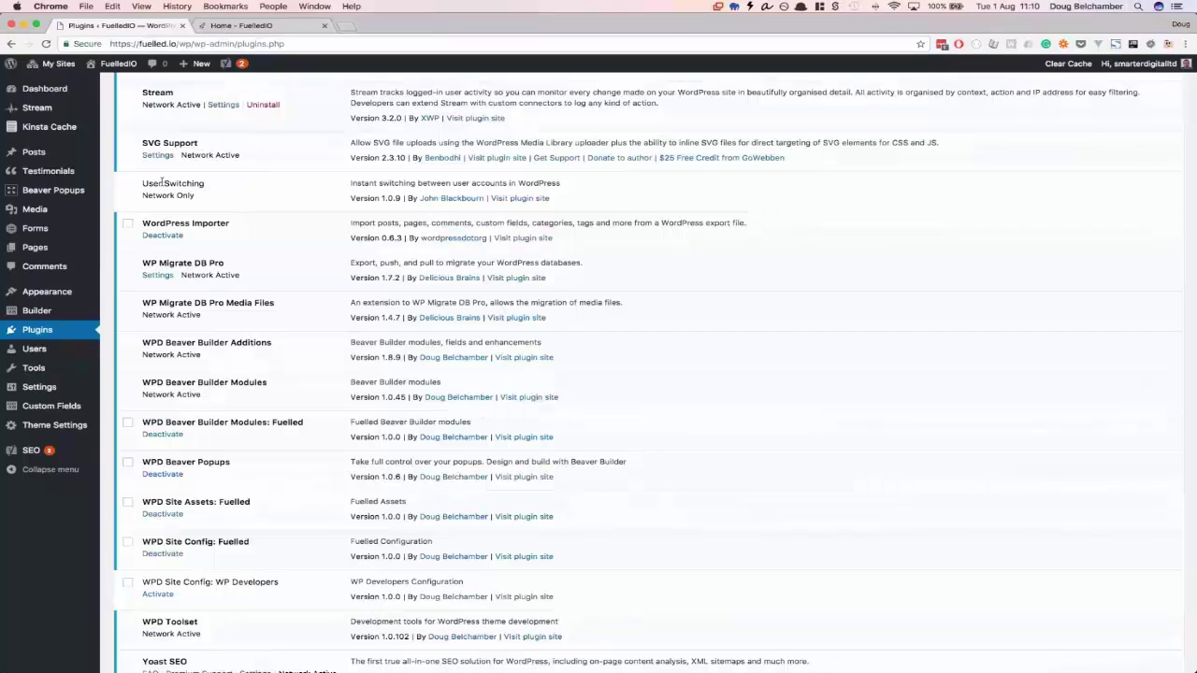
drag(143, 184, 216, 184)
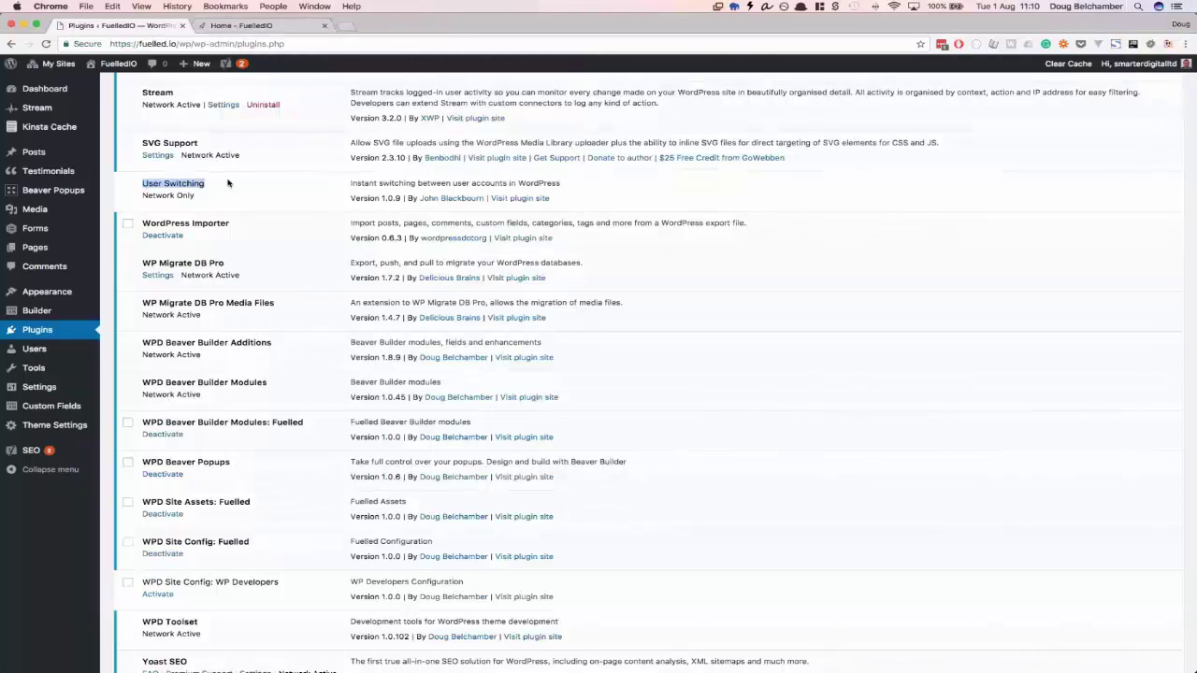
Step: Highlight the WP Migrate DB Pro and WP Migrate DB Pro Media Files plugin names
scroll(229, 180, down, 2)
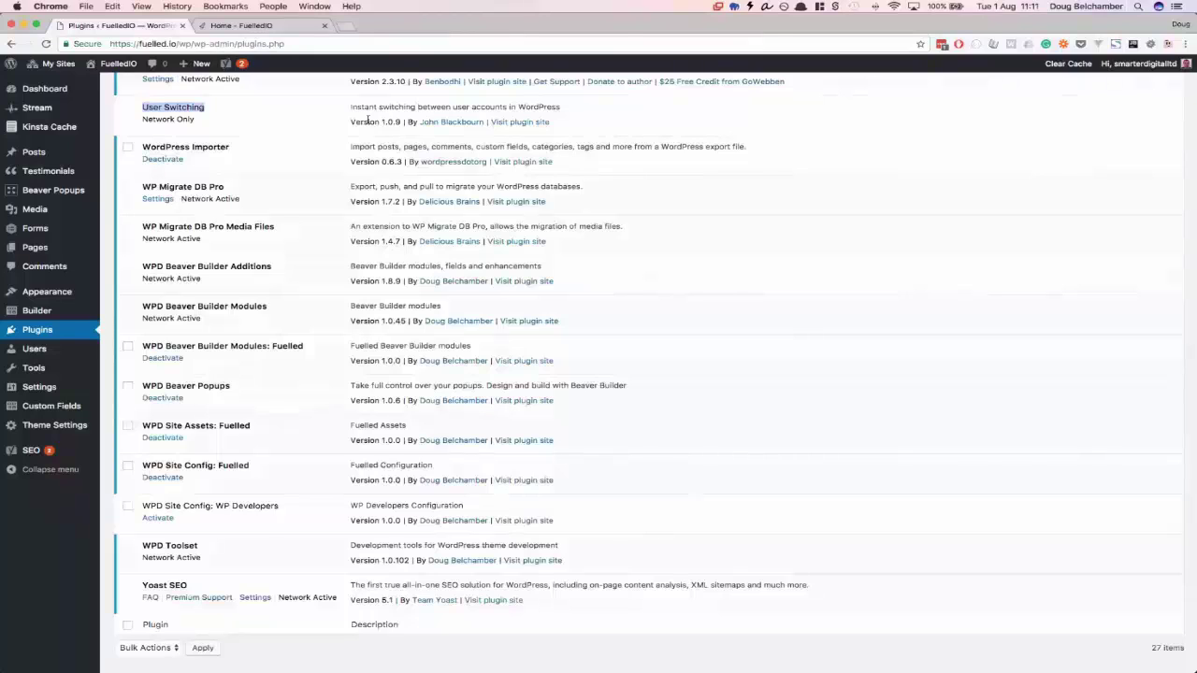
scroll(368, 119, down, 2)
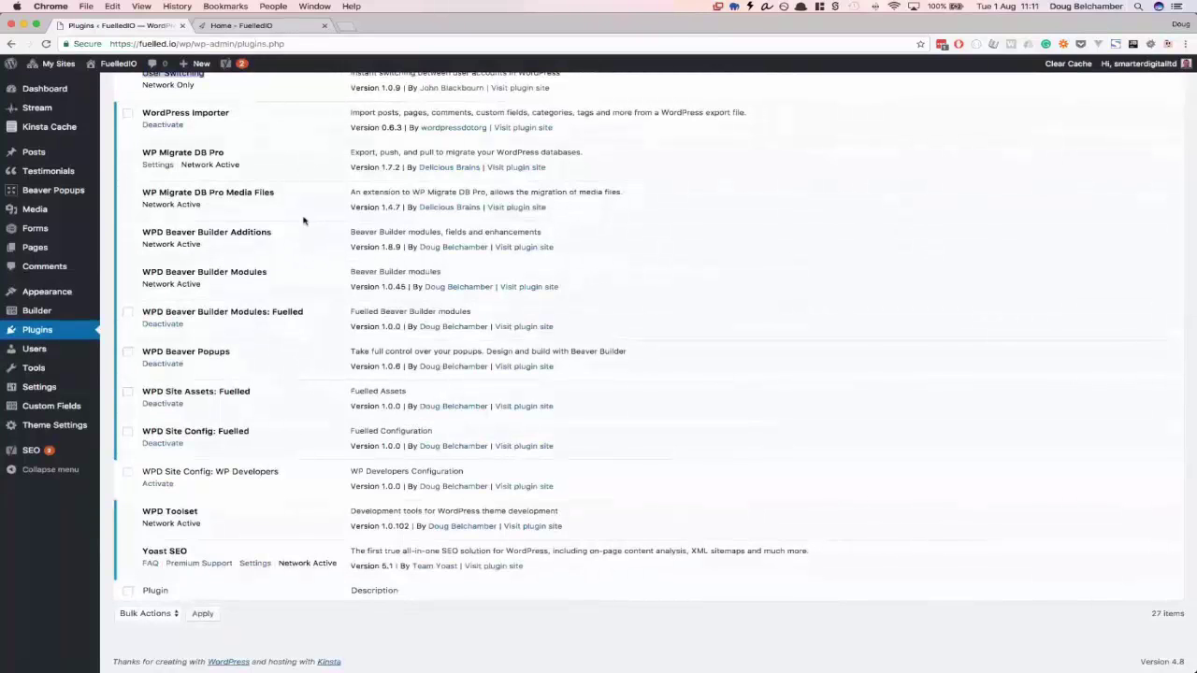
triple_click(145, 150)
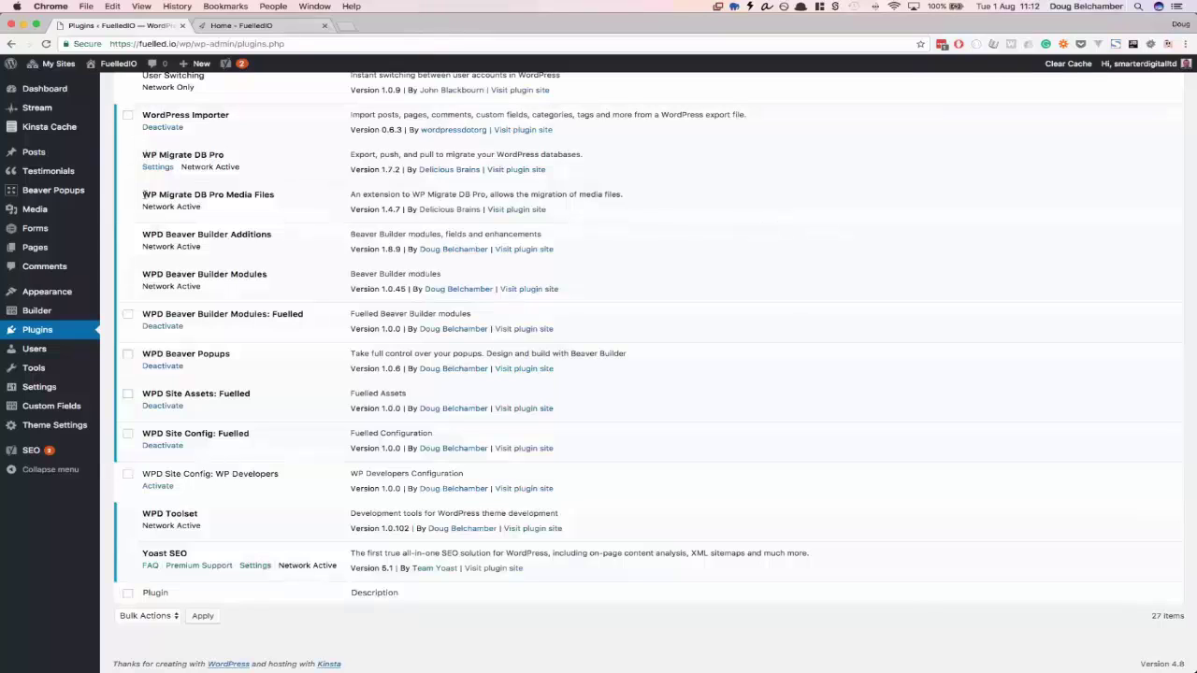
drag(144, 195, 300, 200)
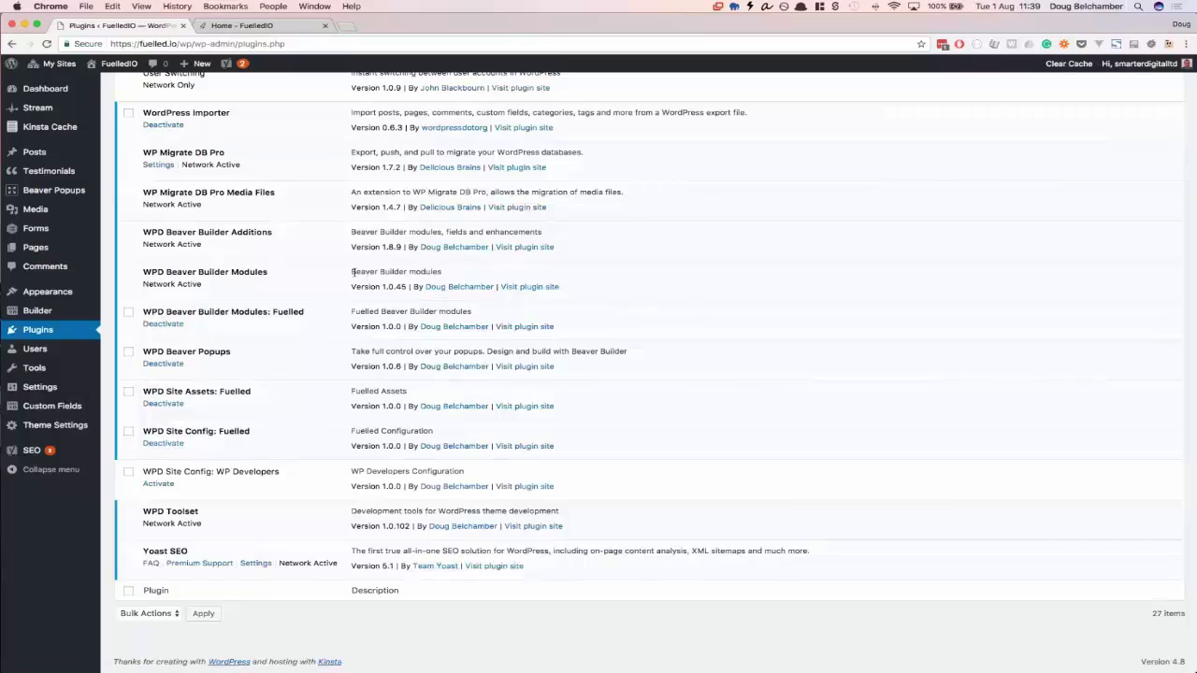
Step: Highlight the descriptions of WPD Beaver Builder Modules and WPD Beaver Builder Modules: Fuelled, and clear the selection
triple_click(394, 273)
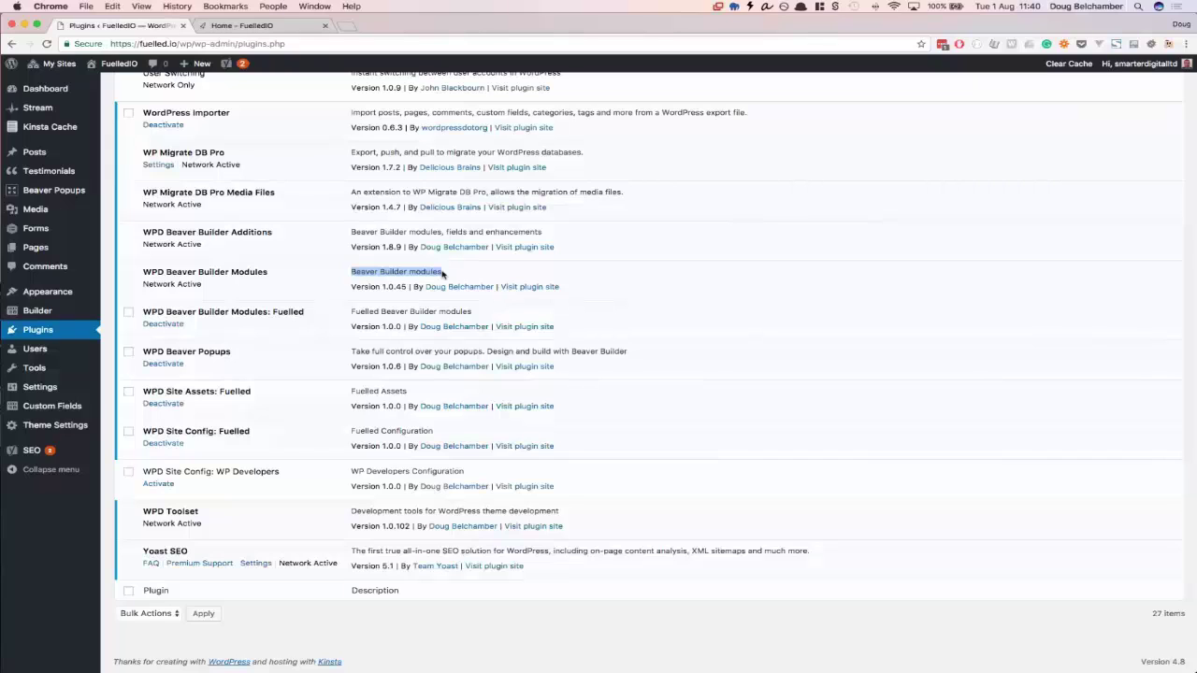
drag(353, 311, 477, 311)
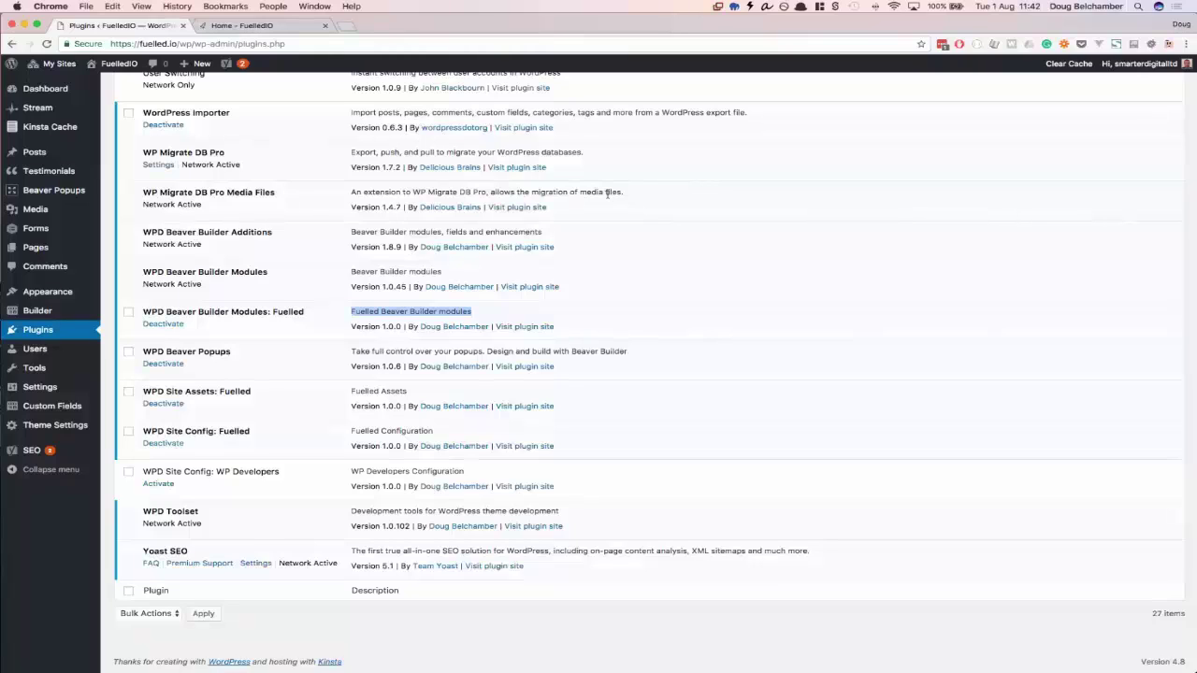
click(681, 272)
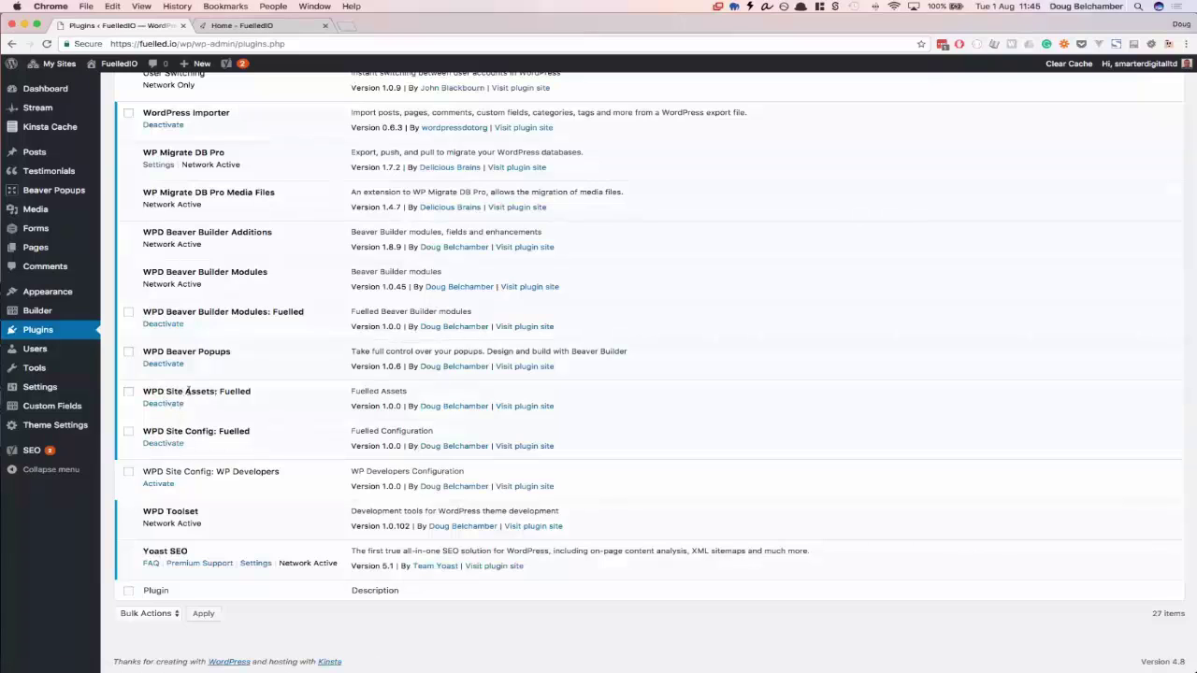
Step: Highlight the Fuelled site assets and site config plugin names, WPD Toolset and Yoast SEO at the end of the list
drag(186, 390, 216, 391)
drag(186, 433, 216, 432)
scroll(562, 489, down, 2)
click(470, 473)
drag(142, 512, 198, 511)
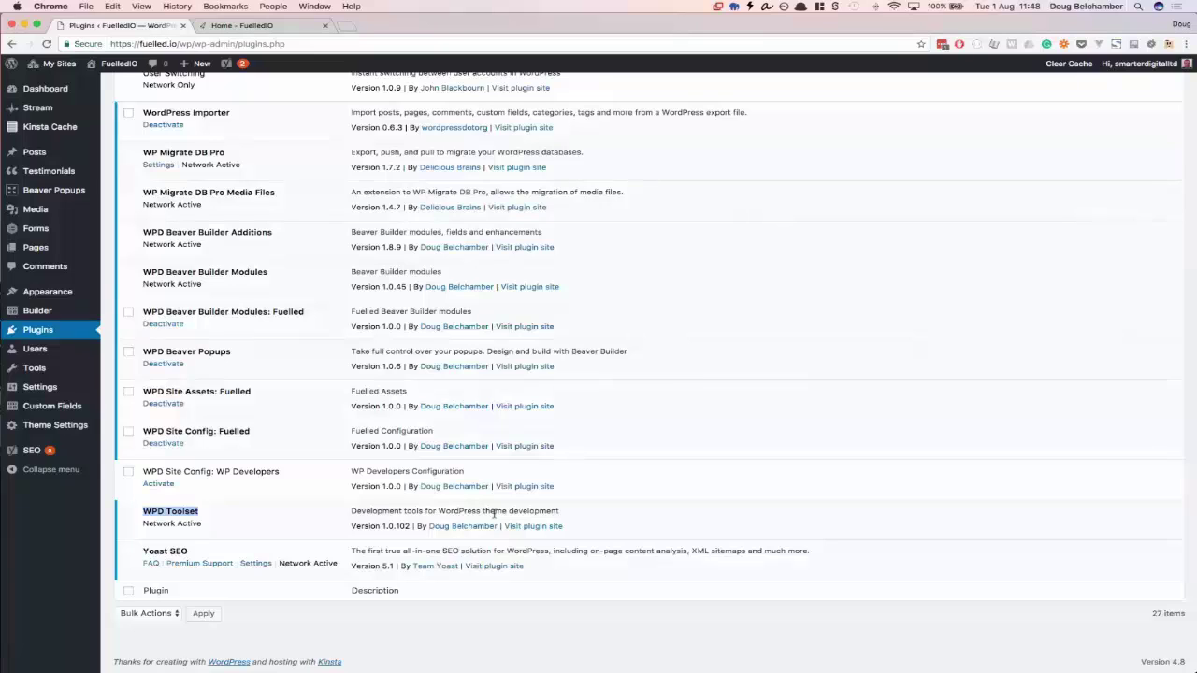
triple_click(147, 553)
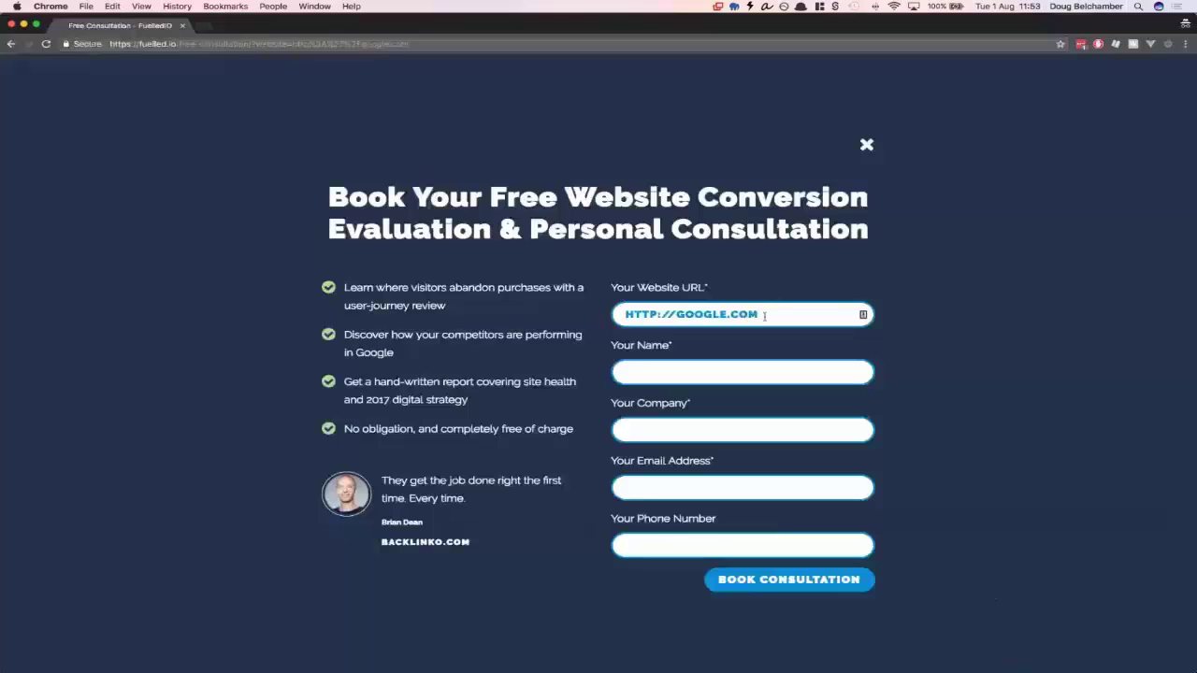
Step: Highlight the prefilled website URL and the client testimonial on the Free Consultation page, and clear the selections
drag(764, 316, 622, 317)
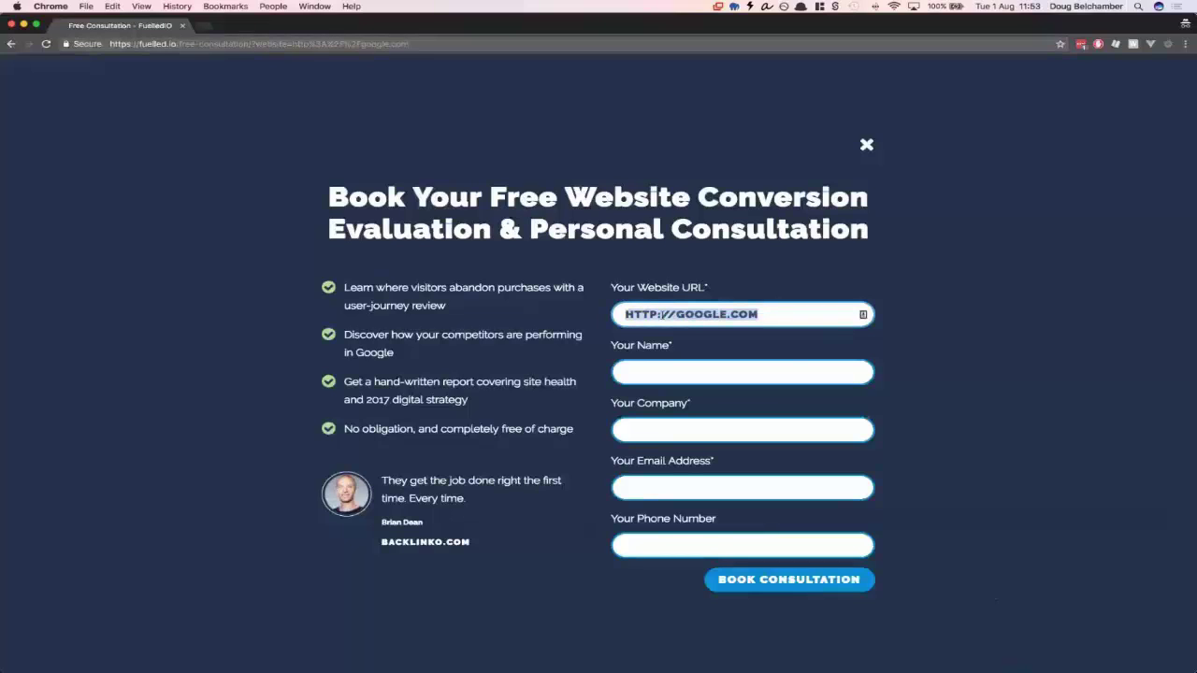
click(769, 316)
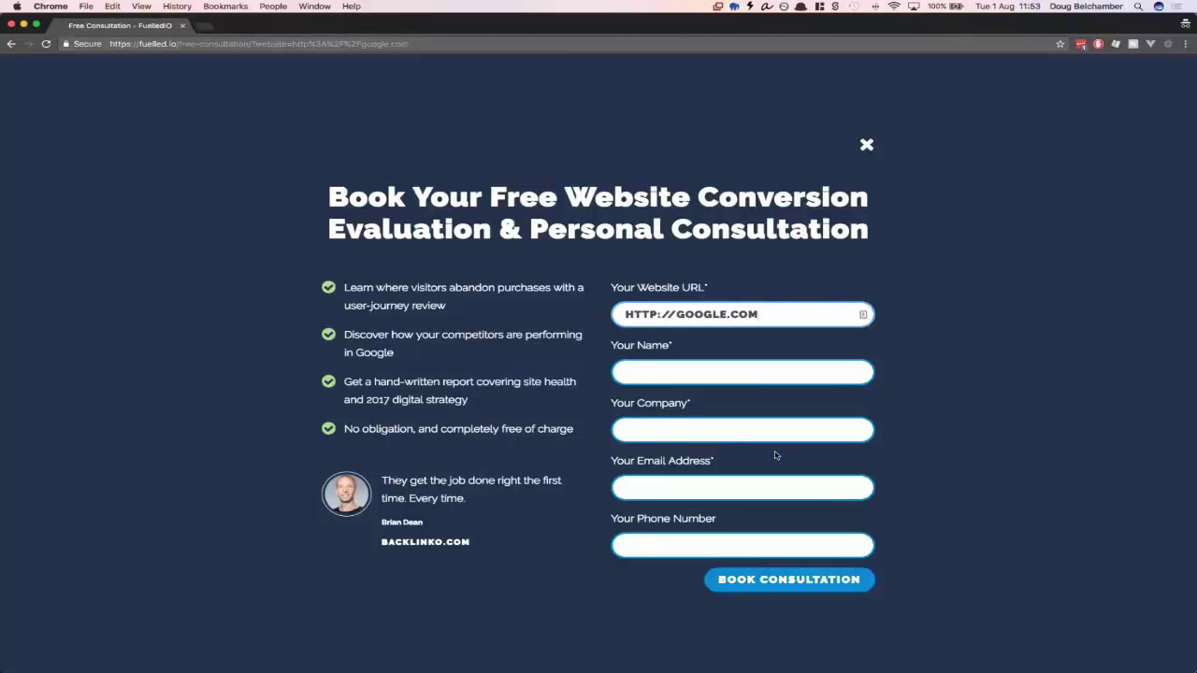
triple_click(468, 489)
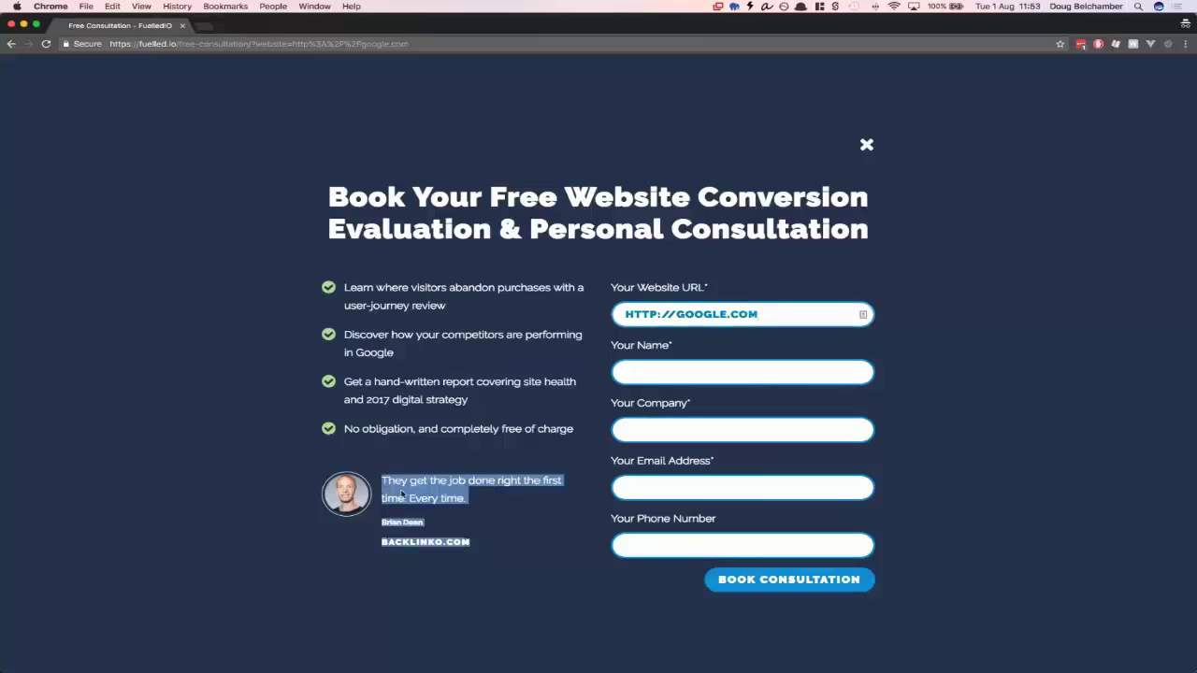
click(463, 533)
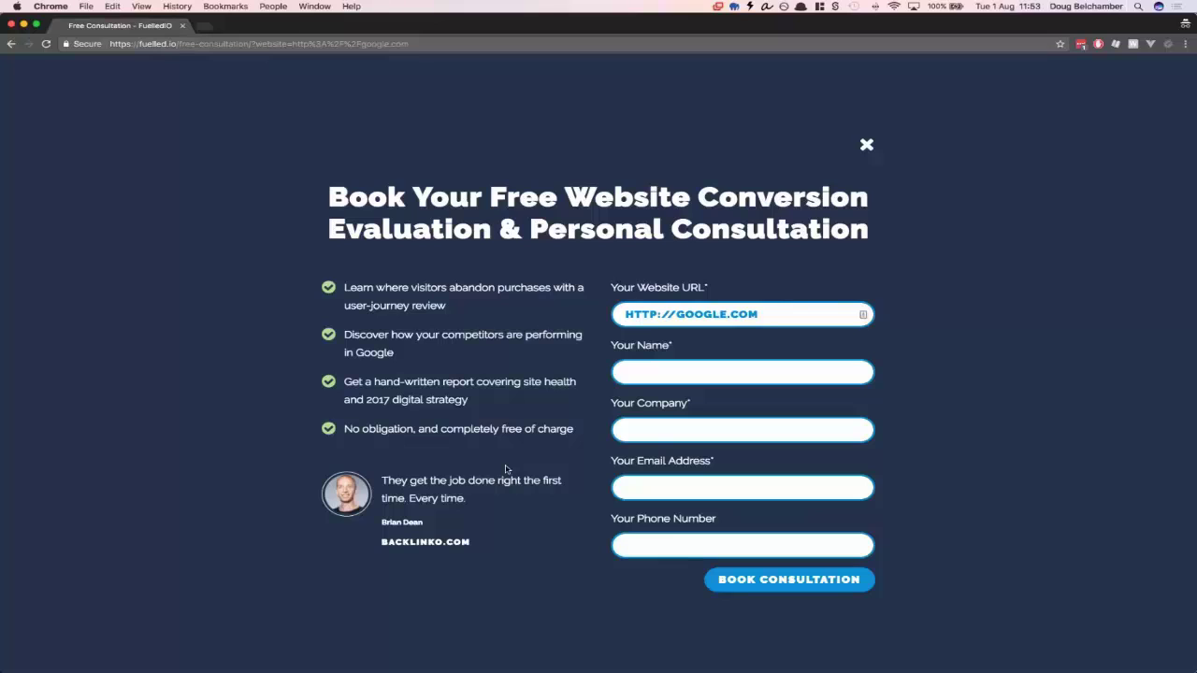
Step: Review the Free Consultation page from the What to Expect section to the closing booking form and footer
scroll(505, 469, down, 10)
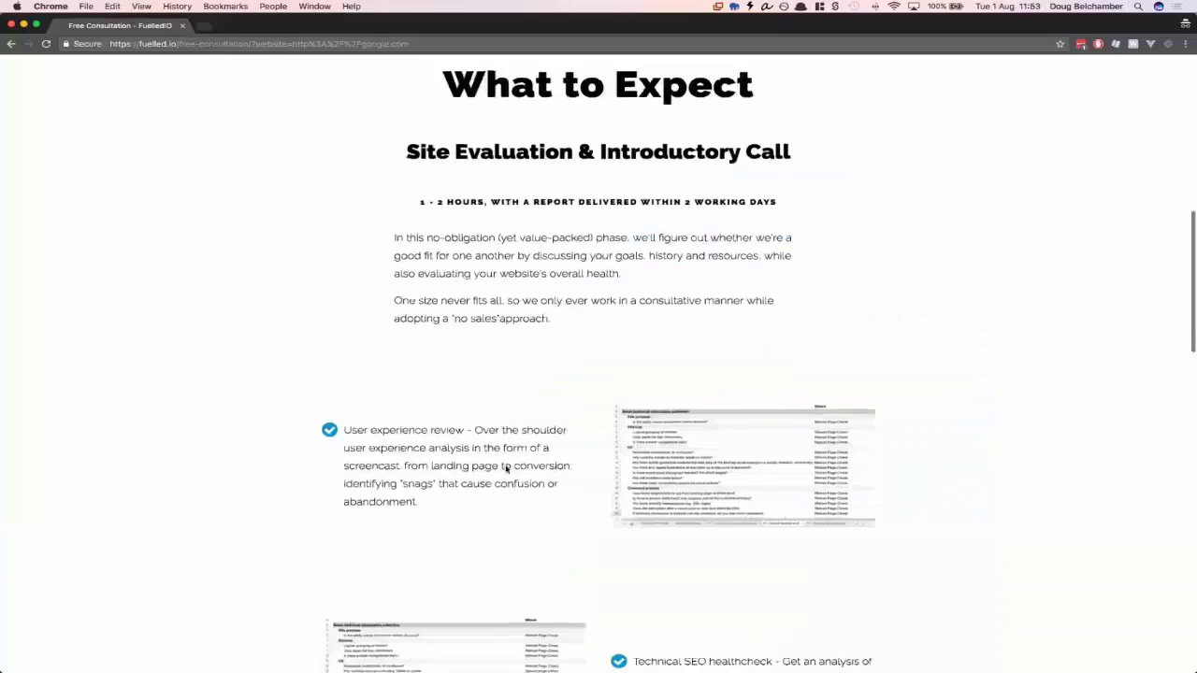
scroll(506, 469, down, 10)
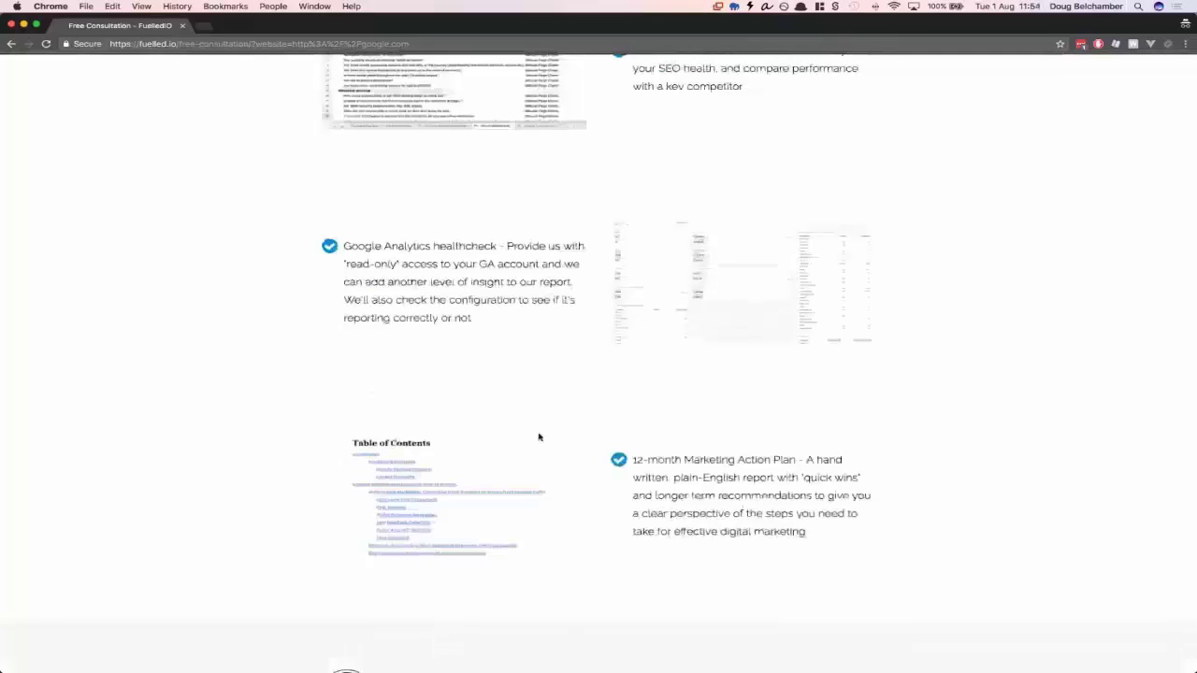
scroll(551, 420, down, 10)
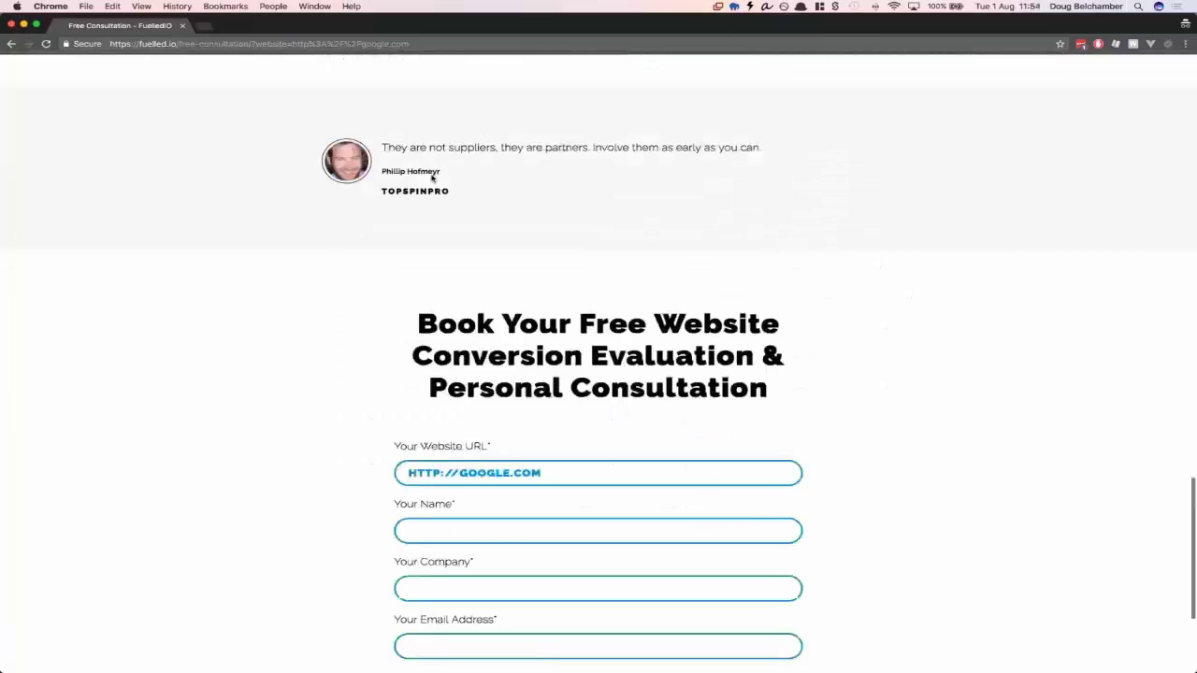
scroll(740, 403, down, 3)
scroll(706, 347, down, 2)
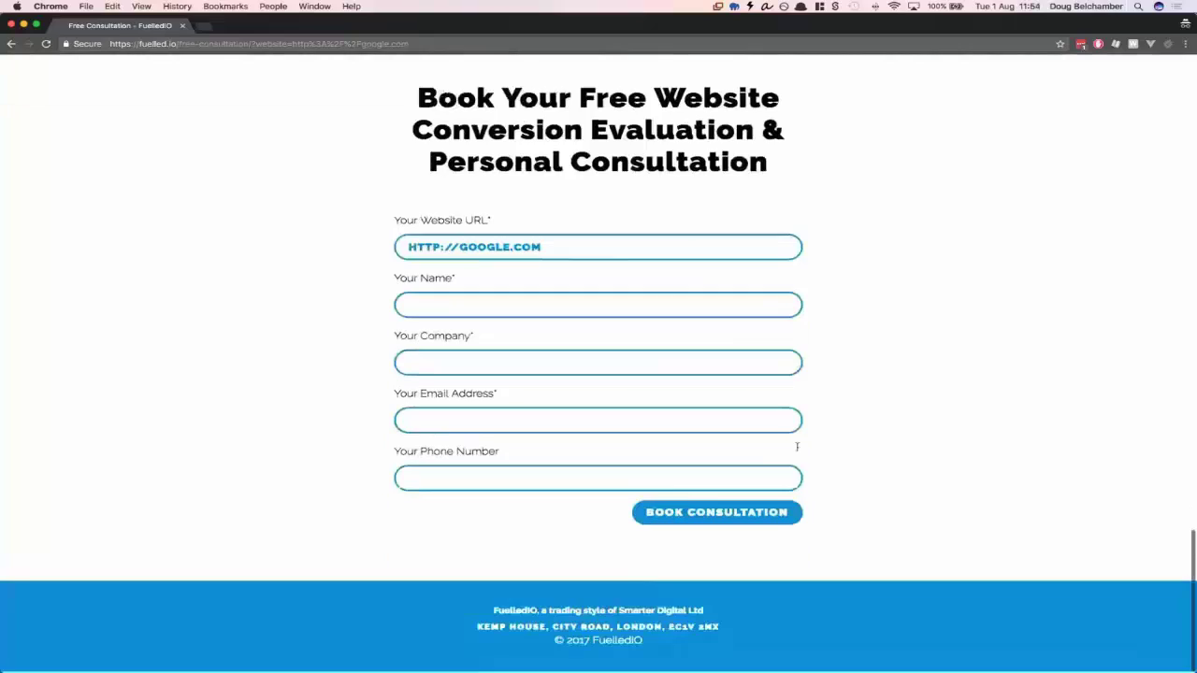
scroll(874, 444, up, 1)
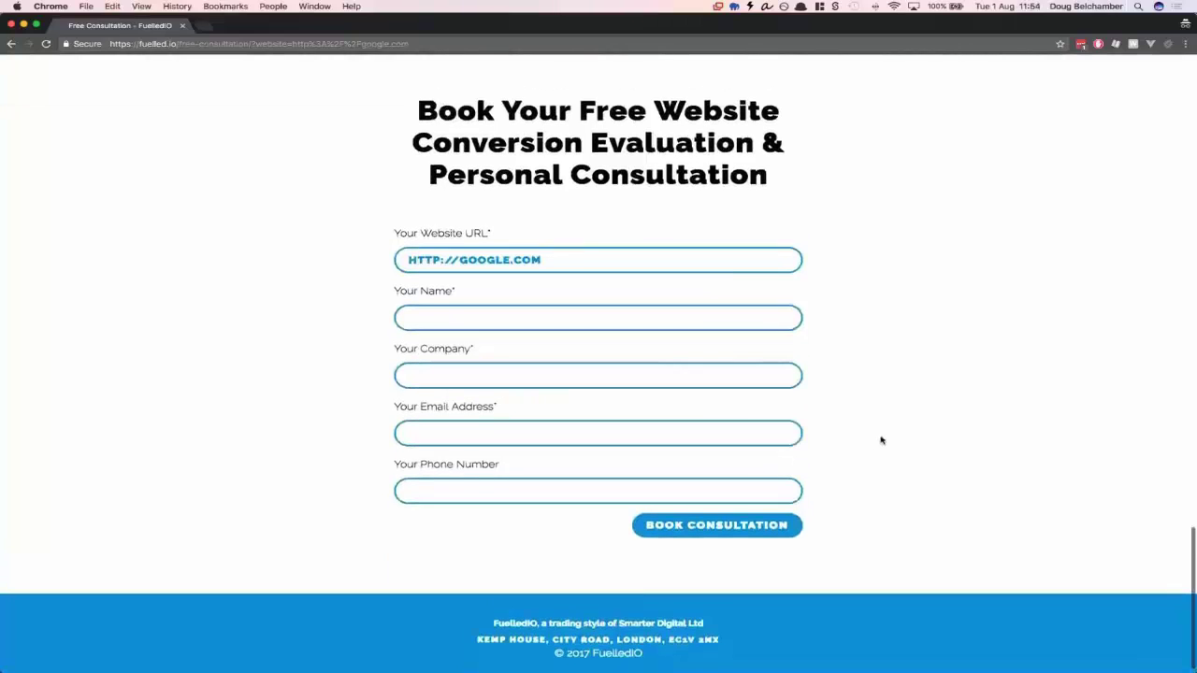